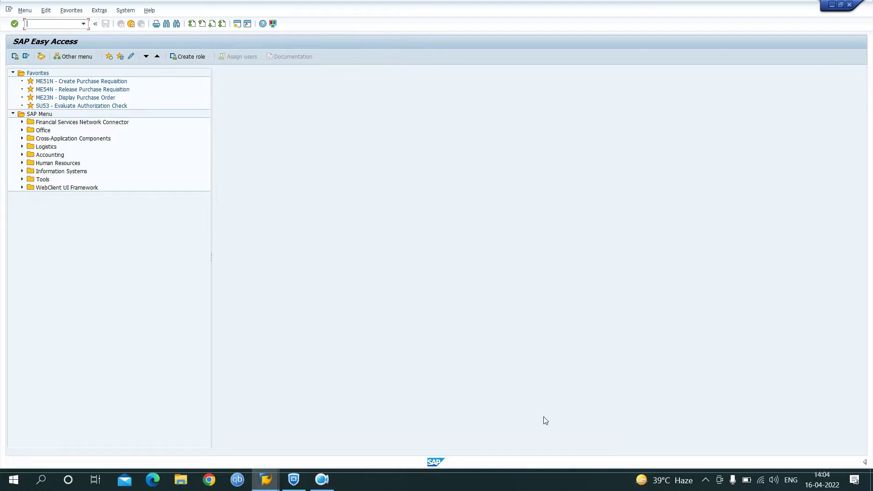
Start a new purchase requisition with transaction ME51N and set its document type to ZCAP Capex PR
{"action": "type", "text": "ME51N"}
{"action": "key", "text": "Return"}
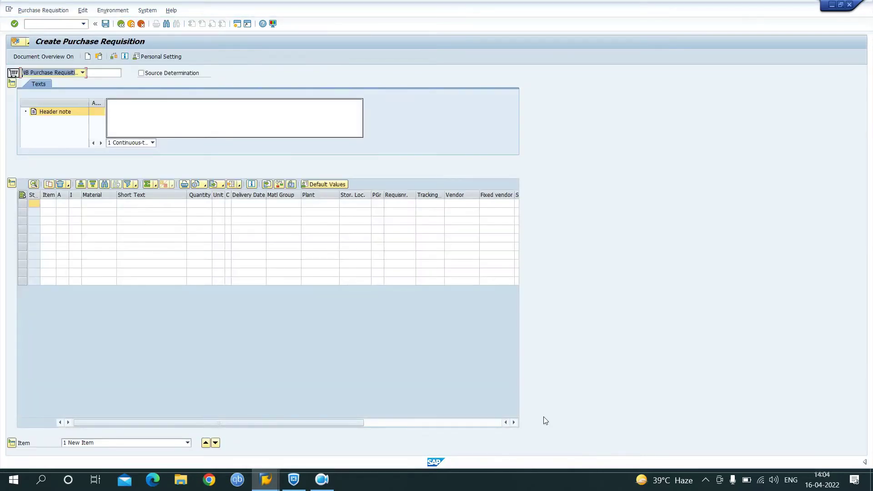
{"action": "left_click", "coordinate": [82, 73]}
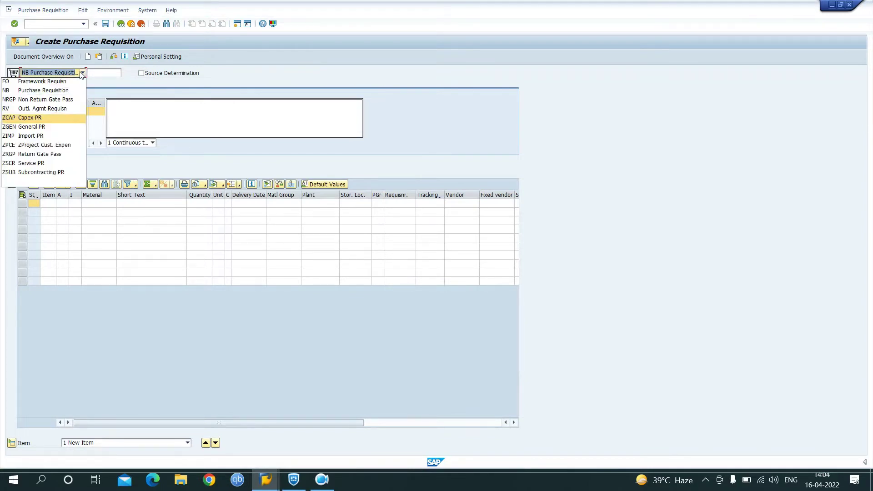
{"action": "key", "text": "Return"}
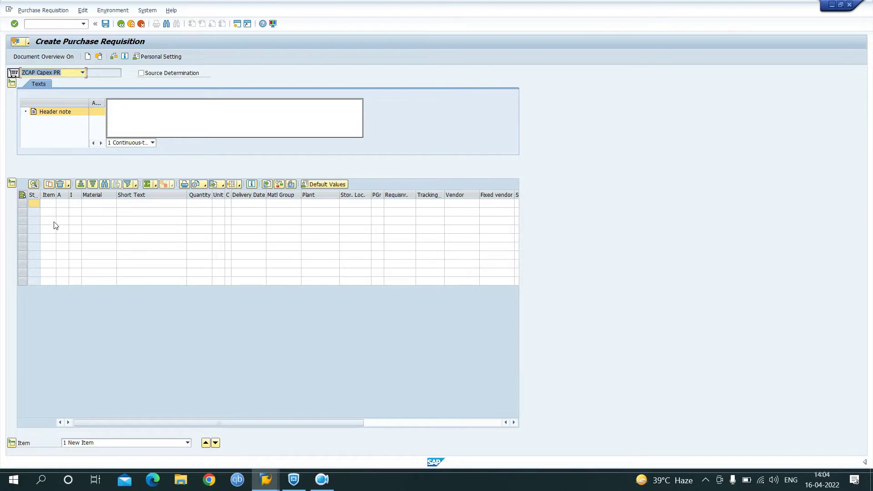
Enter the first requisition item with account assignment category A, material 55001567, quantity 10 and plant GP02
{"action": "left_click", "coordinate": [65, 204]}
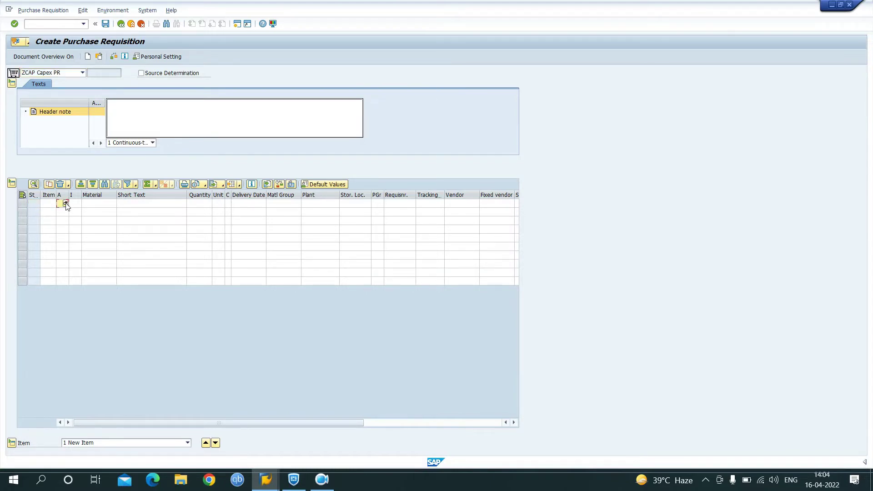
{"action": "type", "text": "a"}
{"action": "key", "text": "Tab"}
{"action": "type", "text": "55001"}
{"action": "type", "text": "567"}
{"action": "key", "text": "Tab"}
{"action": "key", "text": "Tab"}
{"action": "type", "text": "10"}
{"action": "key", "text": "Tab"}
{"action": "key", "text": "Tab"}
{"action": "key", "text": "Tab"}
{"action": "key", "text": "Tab"}
{"action": "key", "text": "Tab"}
{"action": "key", "text": "Tab"}
{"action": "left_click", "coordinate": [329, 205]}
{"action": "type", "text": "gp02"}
{"action": "key", "text": "Return"}
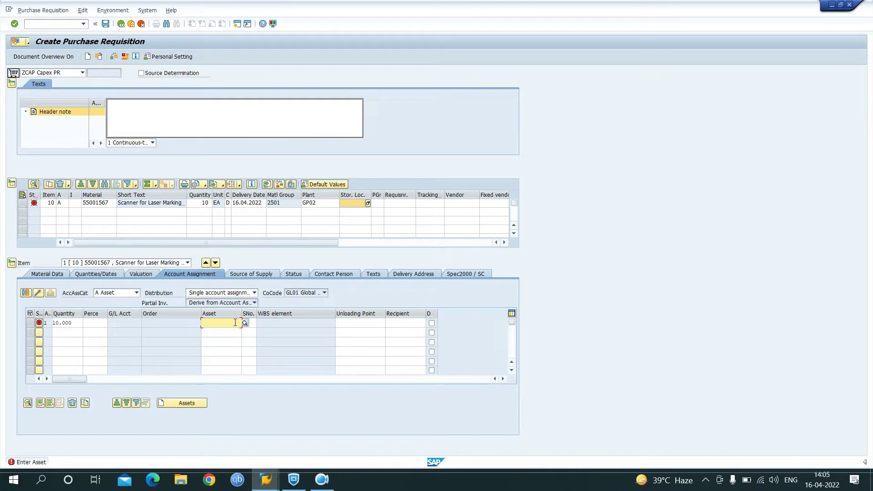
Assign asset 3300033 to the item in its account assignment
{"action": "type", "text": "33"}
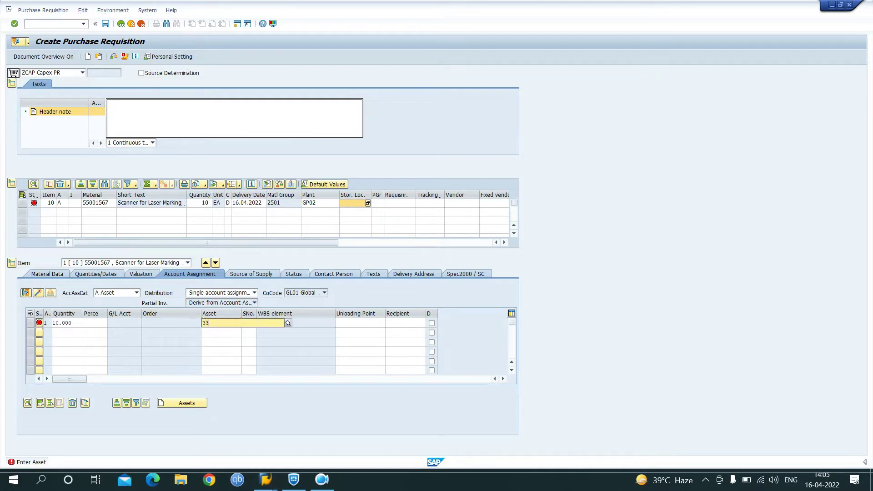
{"action": "key", "text": "Return"}
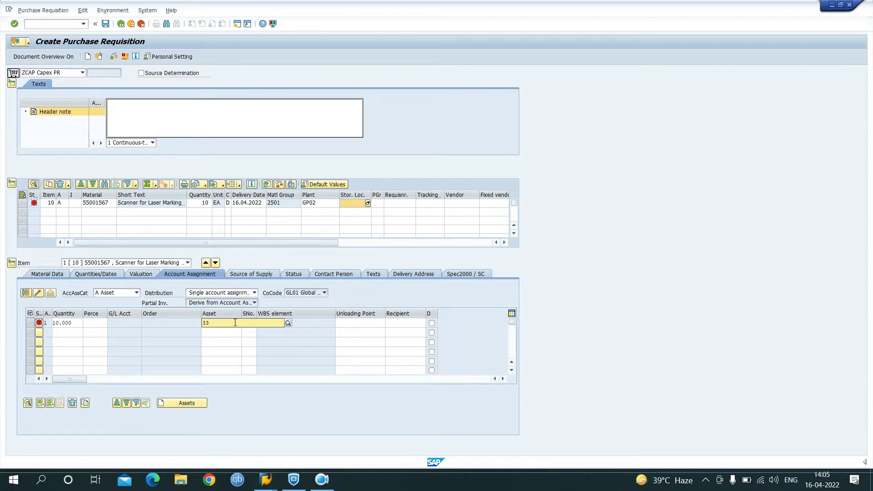
{"action": "type", "text": "00033"}
{"action": "key", "text": "Return"}
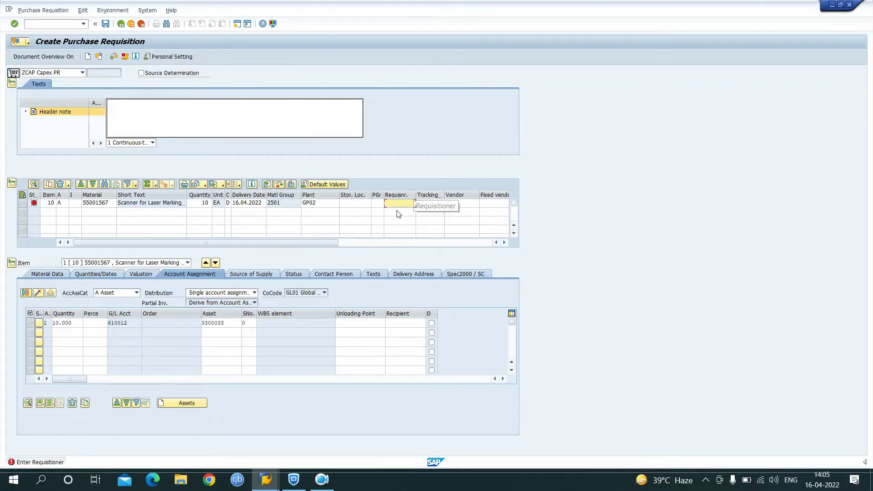
Set the item's requisitioner to erp point and its valuation price to 1500 INR
{"action": "type", "text": "erp point"}
{"action": "key", "text": "Return"}
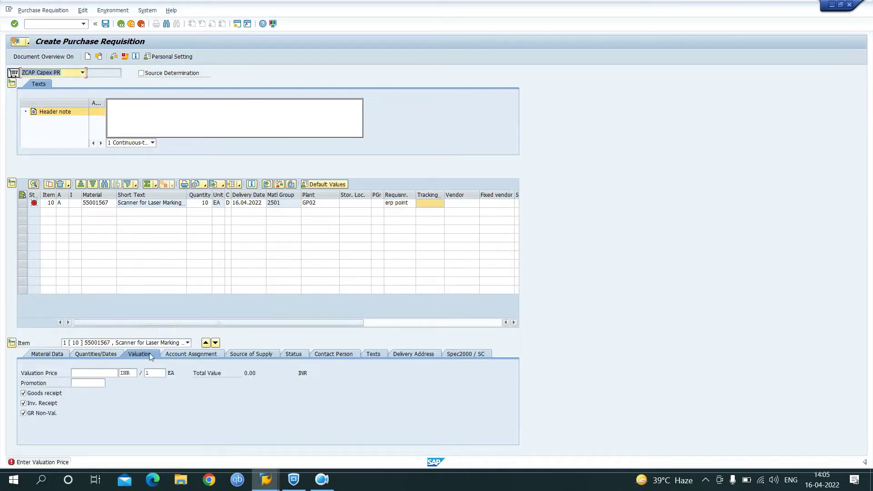
{"action": "left_click", "coordinate": [101, 374]}
{"action": "type", "text": "1500"}
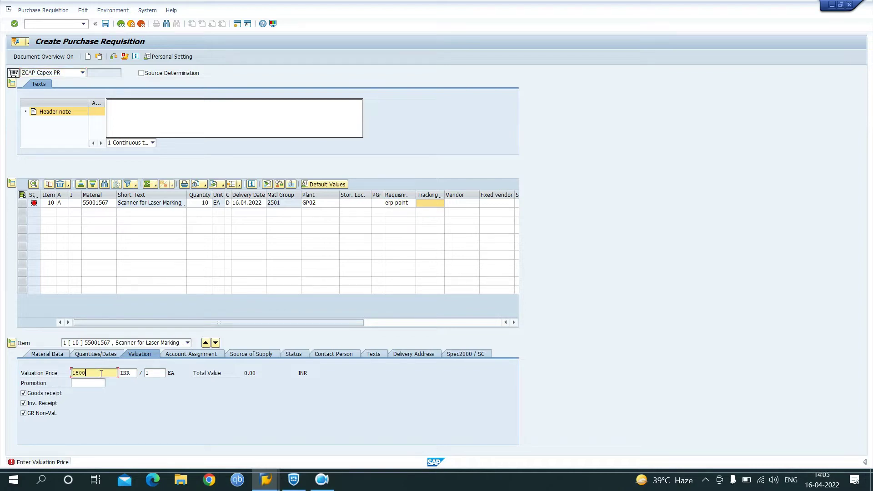
{"action": "key", "text": "Return"}
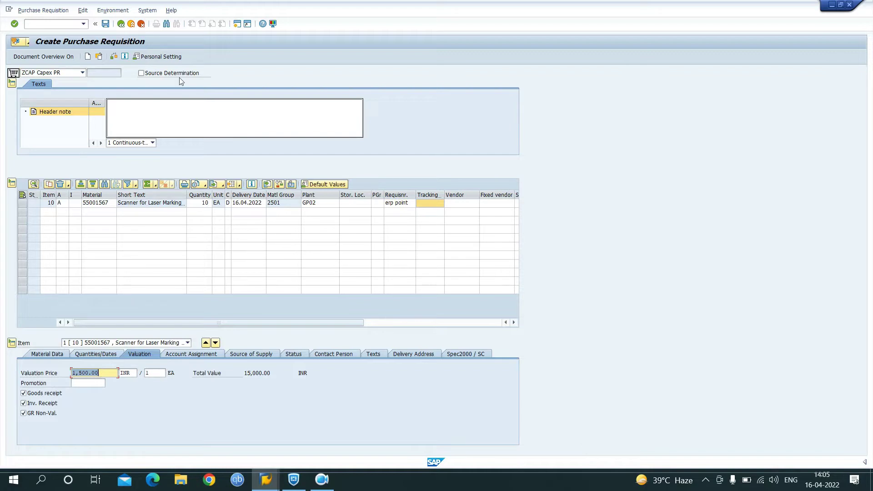
Run the check on the purchase requisition and look for its release strategy in the header
{"action": "left_click", "coordinate": [114, 57]}
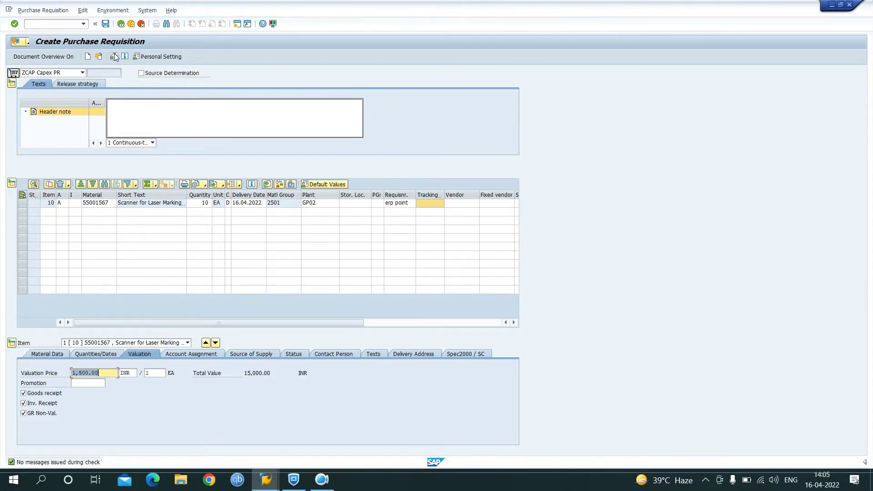
{"action": "left_click", "coordinate": [84, 83]}
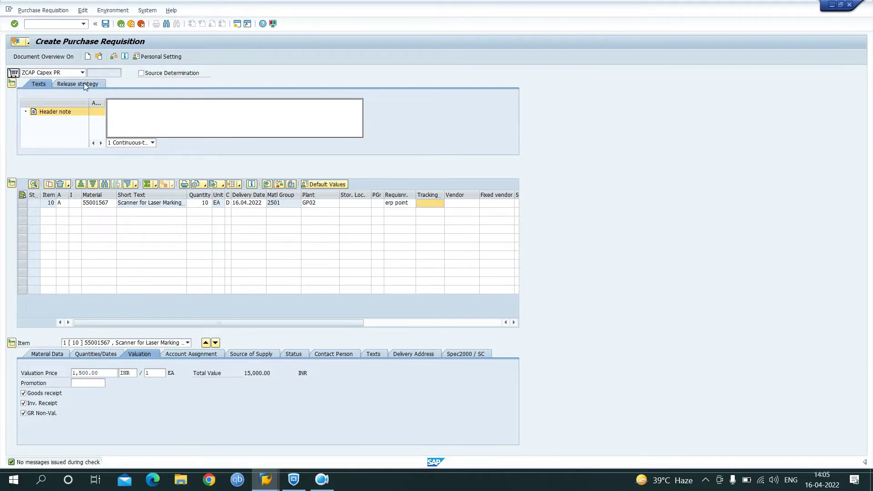
{"action": "left_click", "coordinate": [37, 86]}
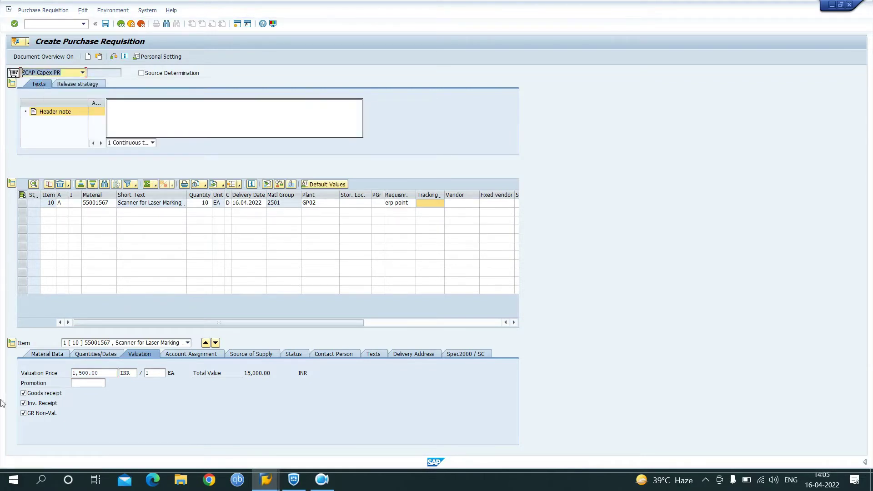
Open Sticky Notes with a blank note, dismissing the sign-in prompt and closing the notes list
{"action": "left_click", "coordinate": [41, 480]}
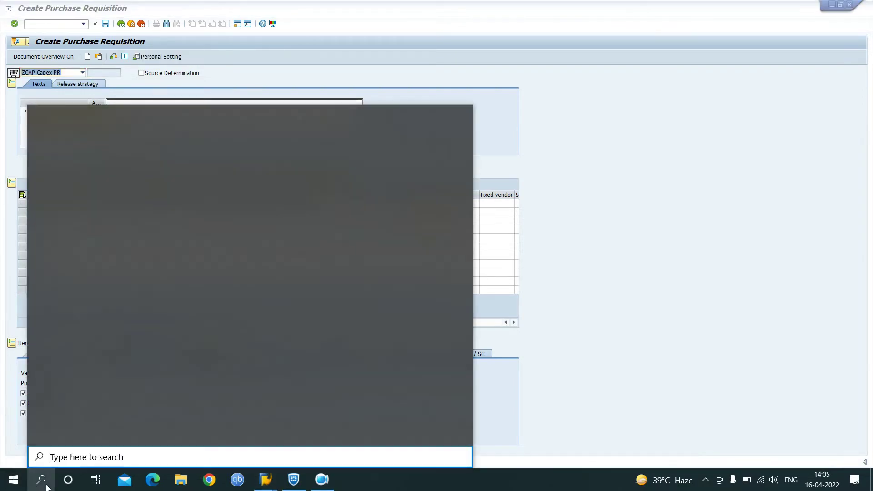
{"action": "type", "text": "st"}
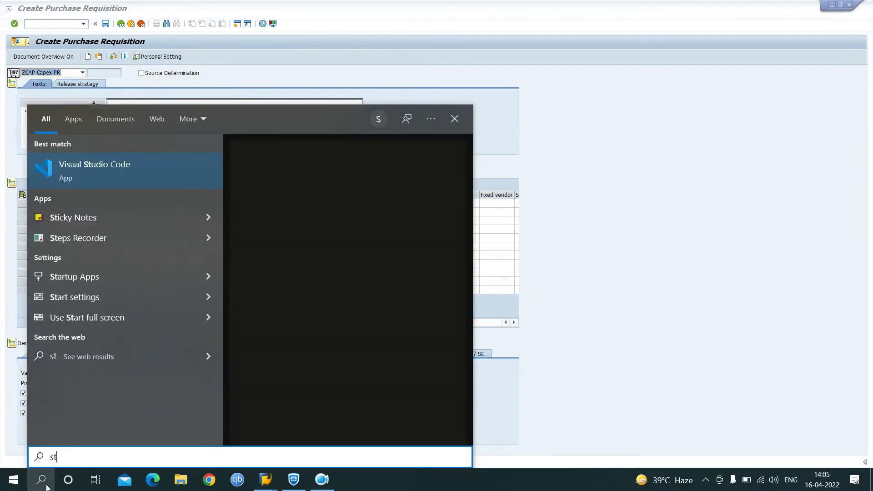
{"action": "type", "text": "icky Notes"}
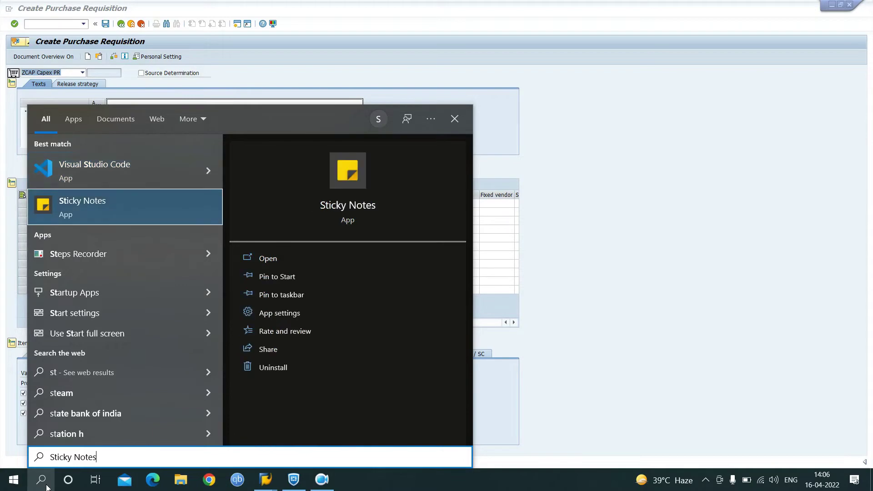
{"action": "key", "text": "Return"}
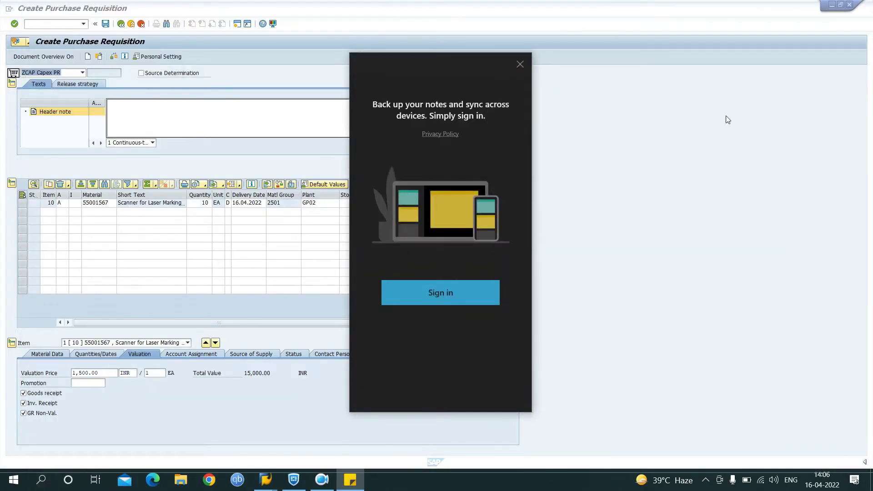
{"action": "left_click", "coordinate": [517, 61]}
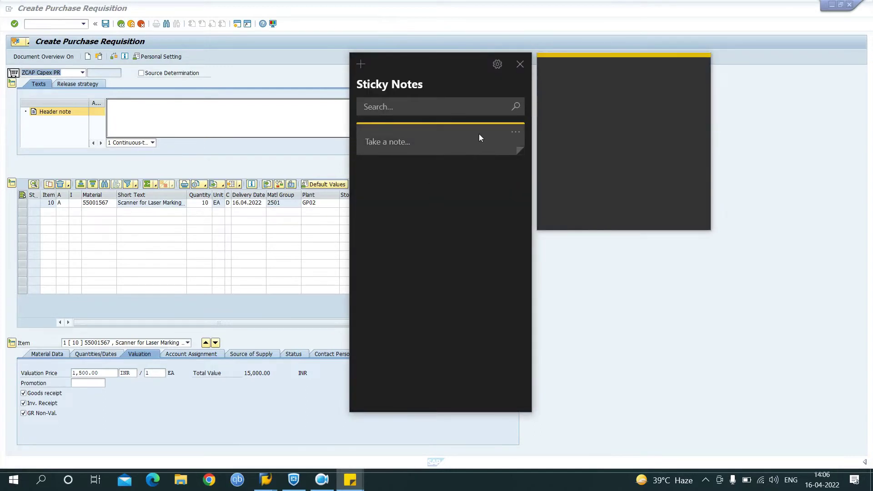
{"action": "left_click", "coordinate": [518, 65]}
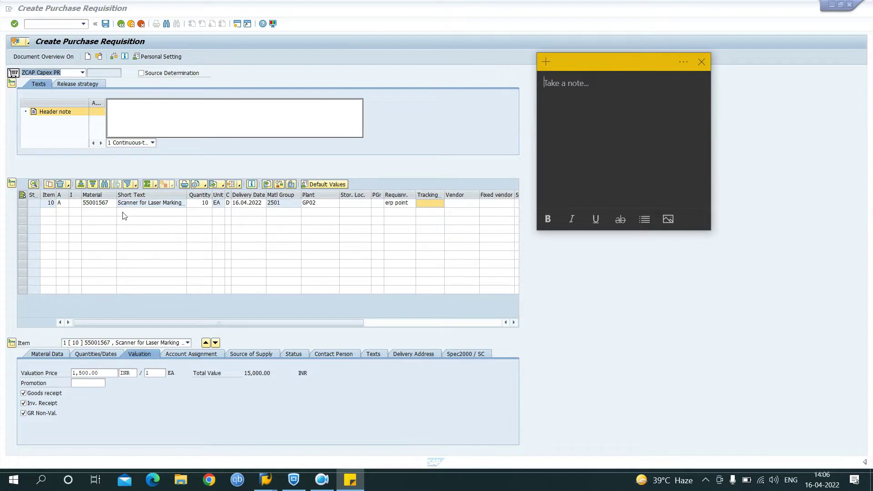
Save the Capex purchase requisition and copy its number from the details of the creation message
{"action": "left_click", "coordinate": [106, 26]}
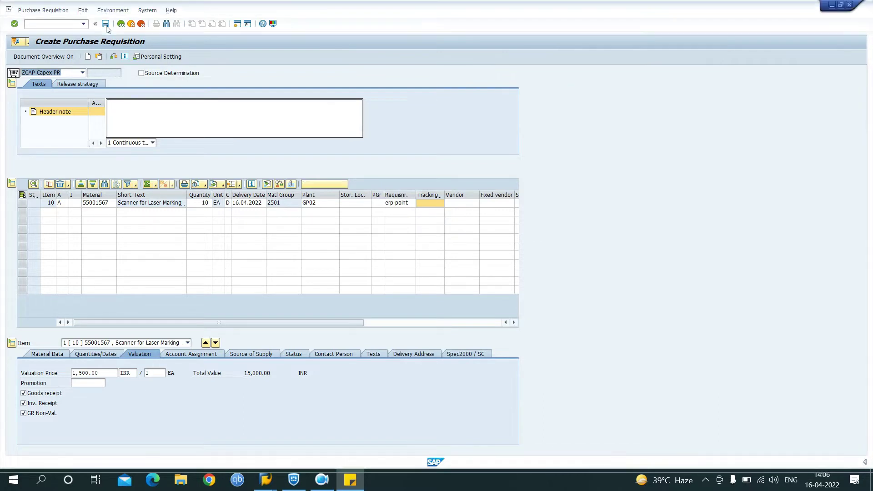
{"action": "left_click", "coordinate": [106, 26]}
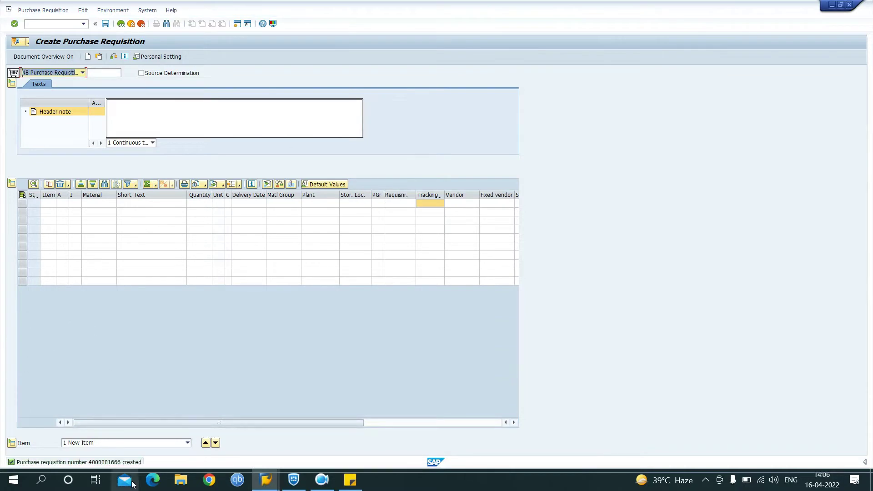
{"action": "double_click", "coordinate": [119, 462]}
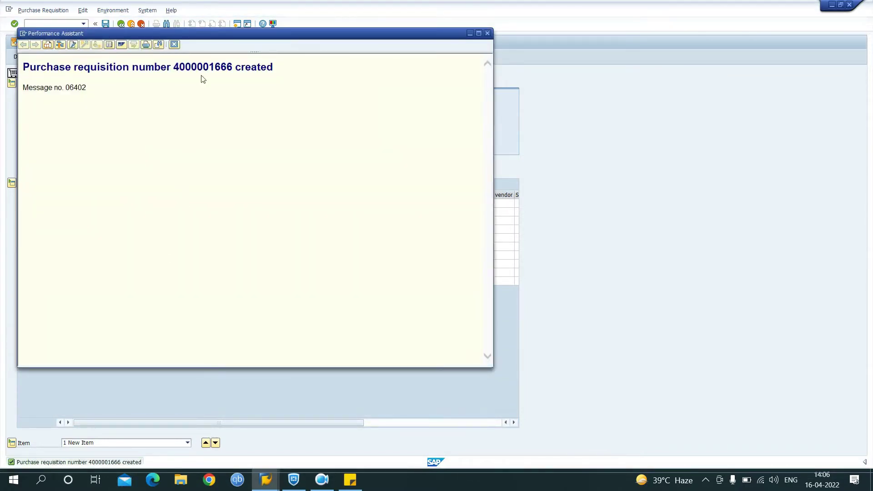
{"action": "double_click", "coordinate": [203, 69]}
{"action": "key", "text": "ctrl+c"}
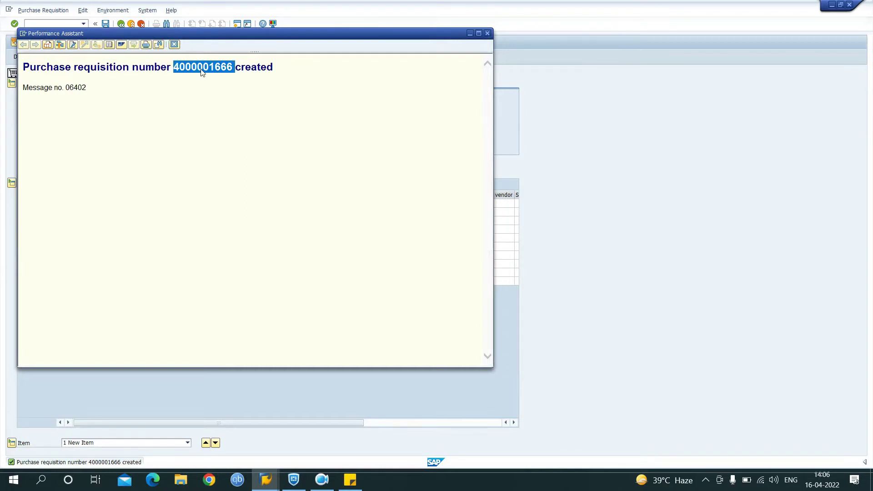
Record the copied requisition number in the sticky note with the label "PR:-" and close the message details
{"action": "left_click", "coordinate": [351, 480]}
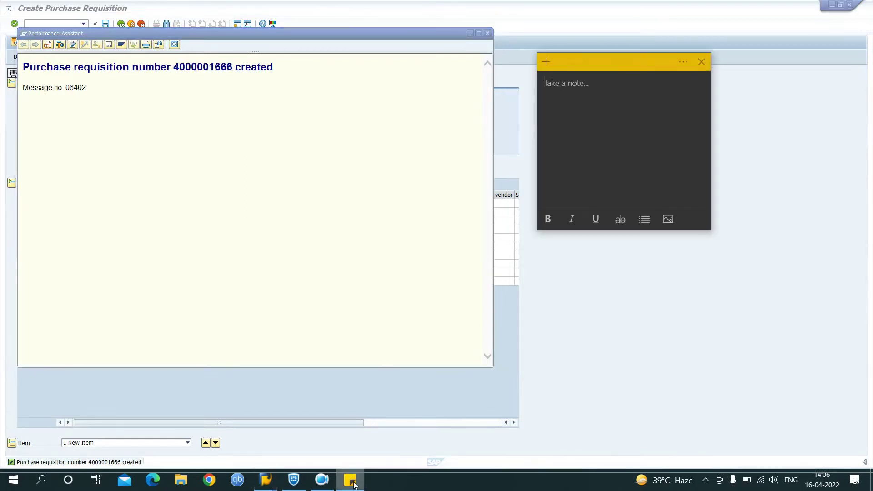
{"action": "type", "text": "PR"}
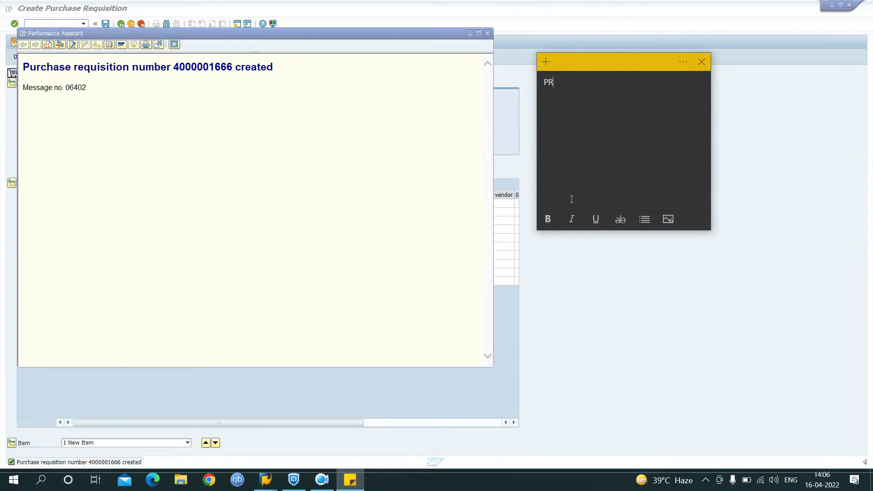
{"action": "type", "text": ":-"}
{"action": "key", "text": "ctrl+v"}
{"action": "left_click", "coordinate": [175, 45]}
{"action": "left_click", "coordinate": [174, 45]}
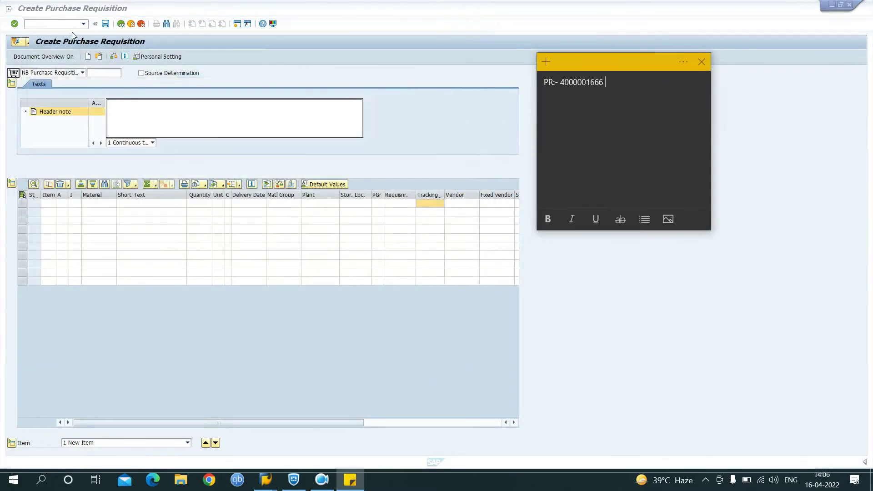
Switch to the release transaction ME54N and load the newly created Capex purchase requisition by its number
{"action": "left_click", "coordinate": [63, 23]}
{"action": "type", "text": "/"}
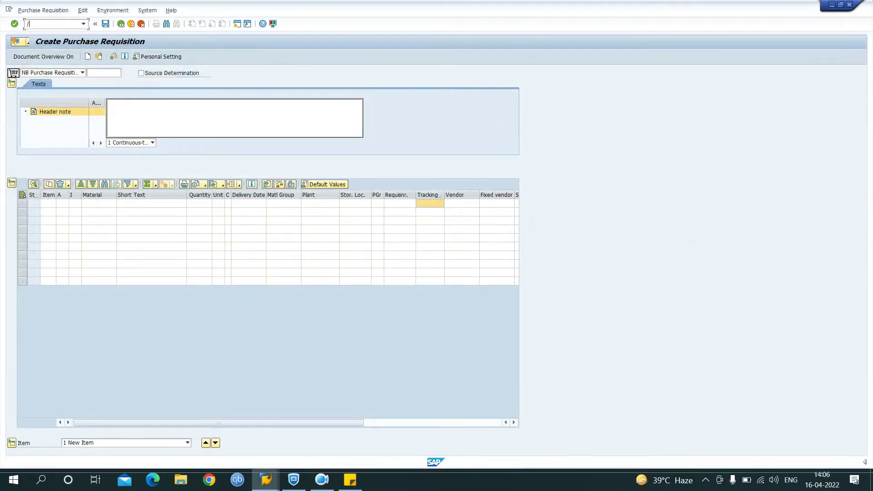
{"action": "type", "text": "nme54n"}
{"action": "key", "text": "Return"}
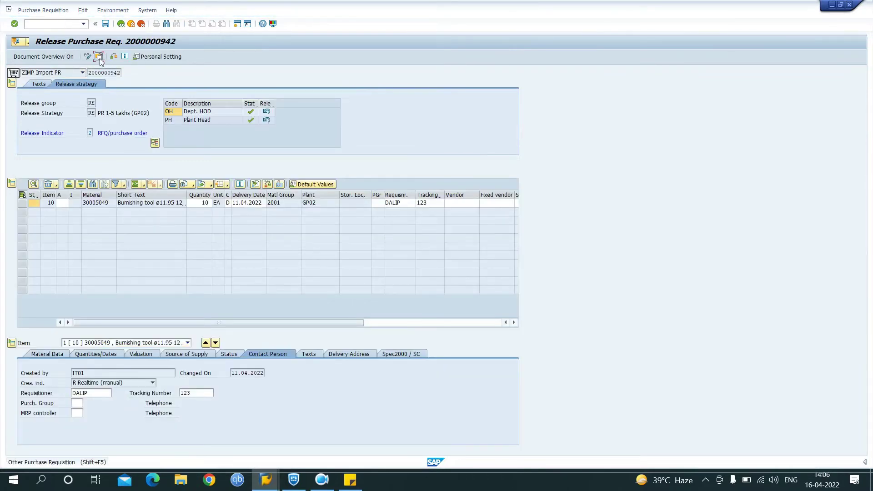
{"action": "left_click", "coordinate": [99, 57]}
{"action": "type", "text": "4000001666"}
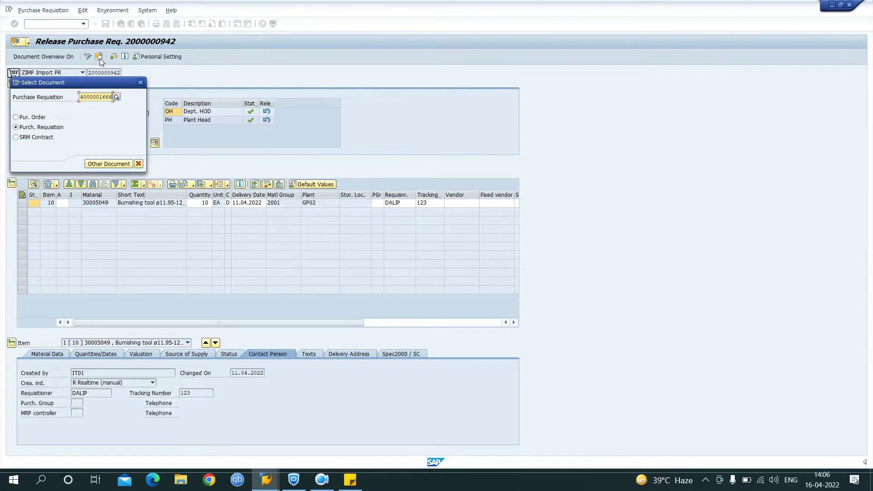
{"action": "key", "text": "Return"}
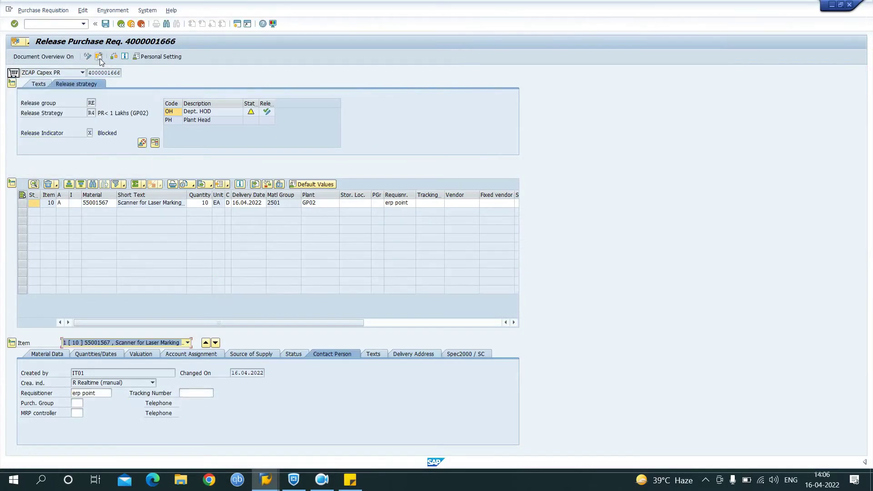
Release the requisition for Dept. HOD (OH) and Plant Head (PH), and save it
{"action": "left_click", "coordinate": [267, 111]}
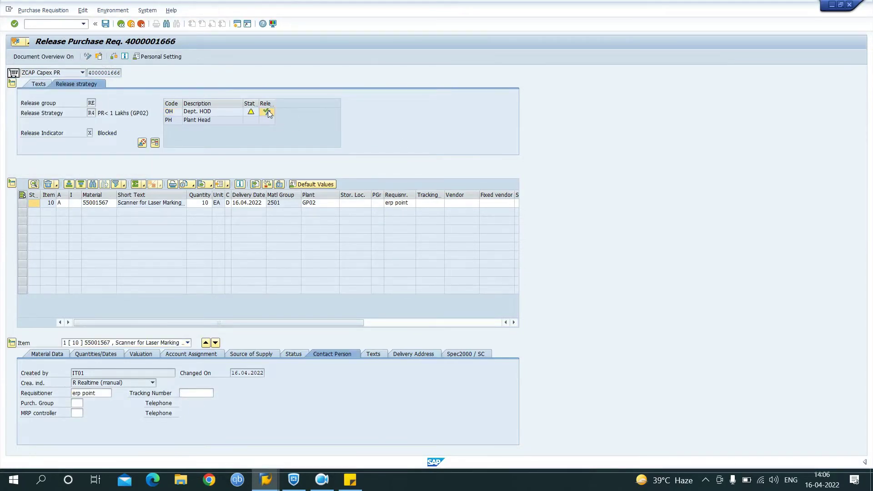
{"action": "left_click", "coordinate": [267, 119]}
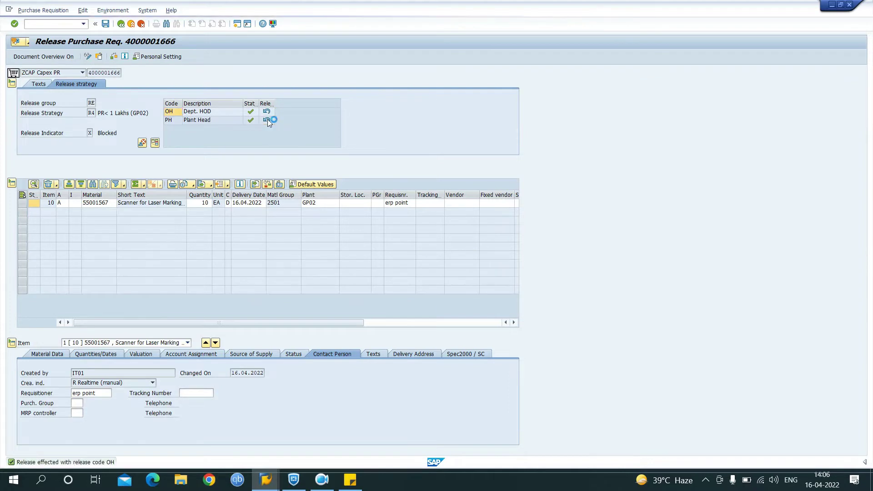
{"action": "left_click", "coordinate": [106, 23]}
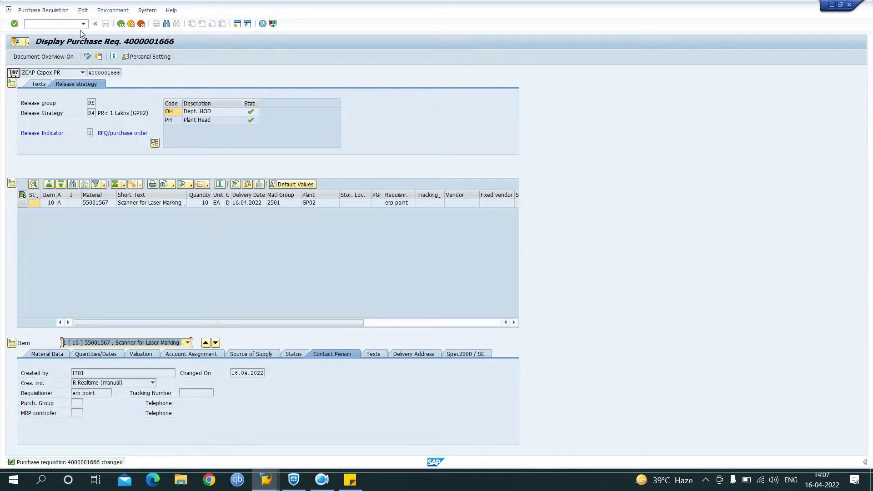
Switch to the purchase order creation transaction ME21N and set the order type to ZCAP Capex PO
{"action": "left_click", "coordinate": [45, 24]}
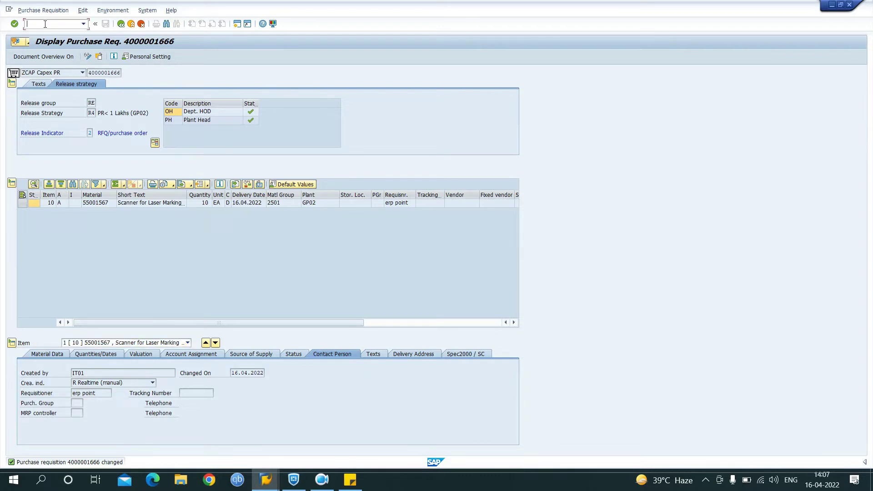
{"action": "type", "text": "/nme21n"}
{"action": "key", "text": "Return"}
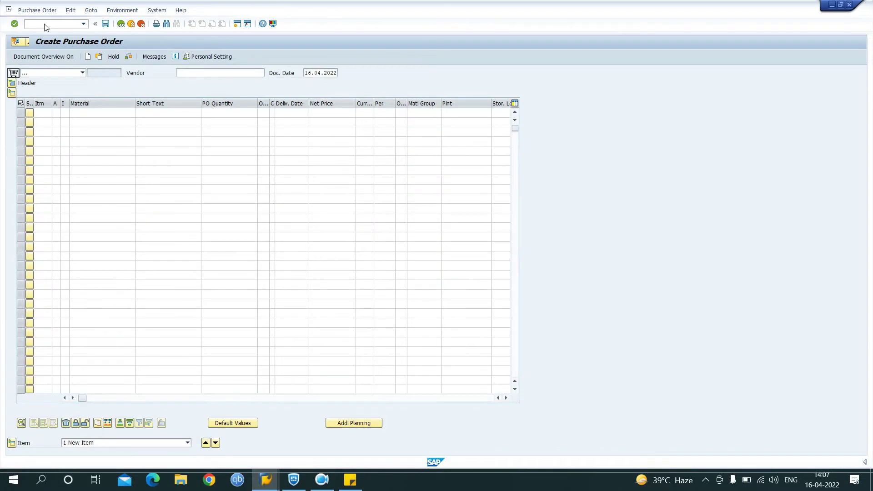
{"action": "key", "text": "F4"}
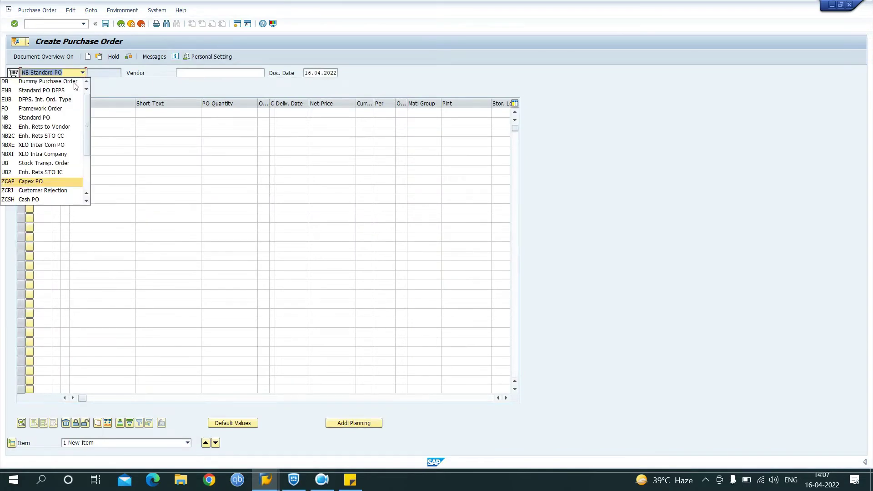
{"action": "key", "text": "Return"}
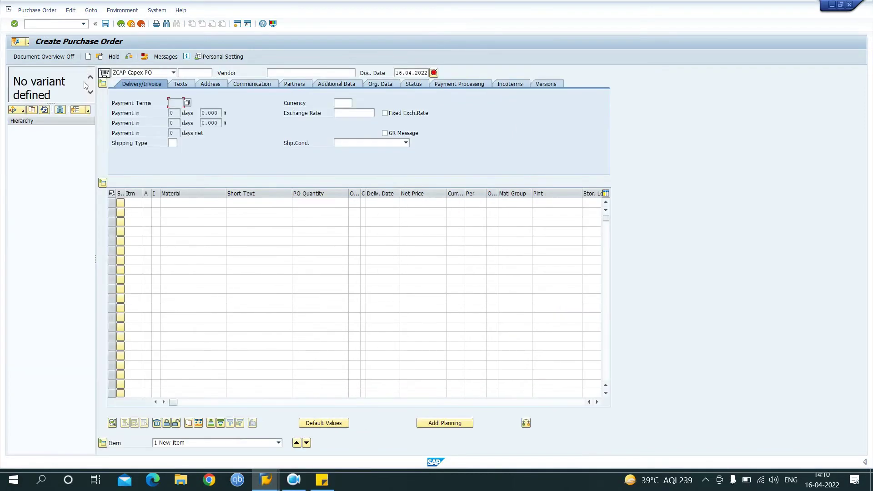
Search the document overview for purchase requisitions, using the copied number of the released Capex requisition as the selection
{"action": "left_click", "coordinate": [23, 111]}
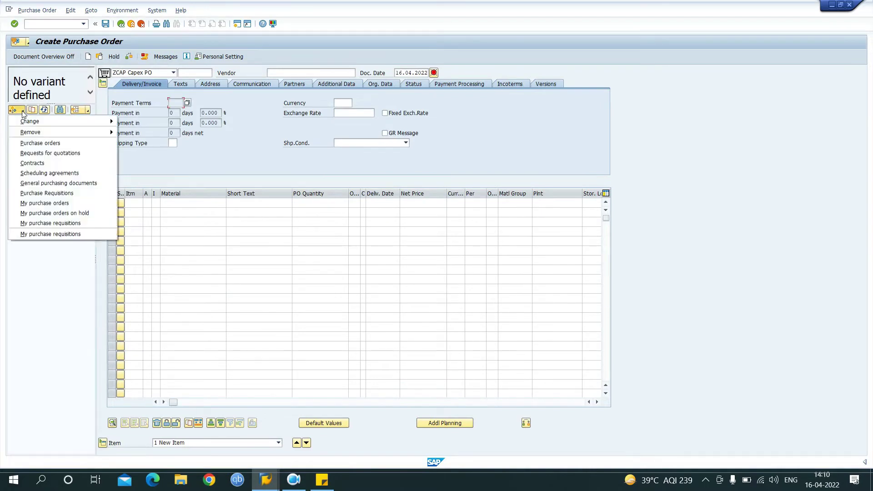
{"action": "left_click", "coordinate": [39, 195]}
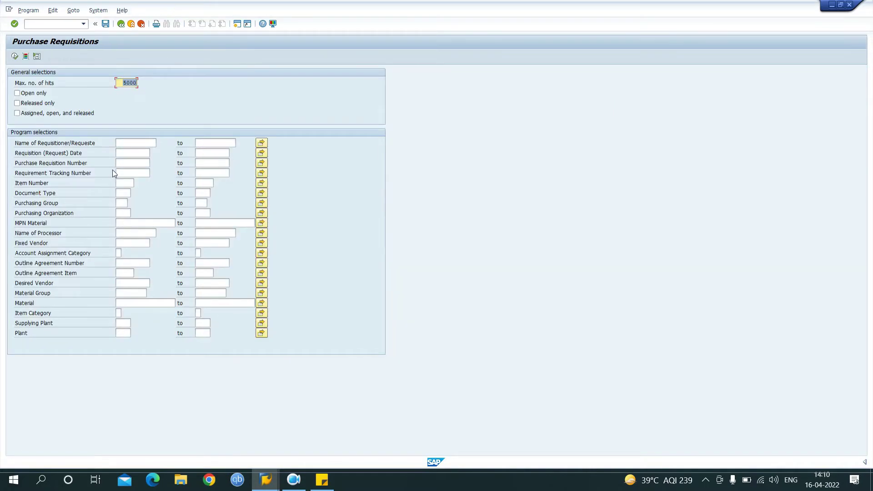
{"action": "left_click", "coordinate": [123, 173]}
{"action": "left_click", "coordinate": [129, 164]}
{"action": "key", "text": "ctrl+v"}
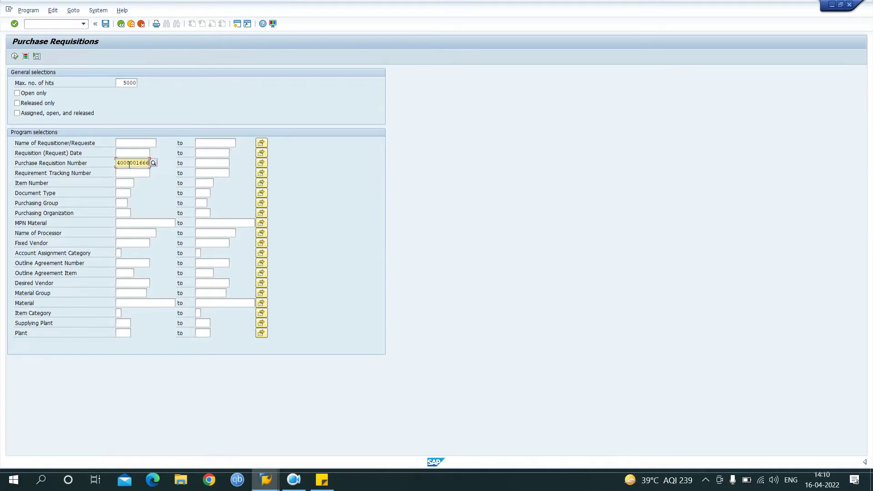
{"action": "double_click", "coordinate": [129, 164]}
{"action": "left_click", "coordinate": [15, 56]}
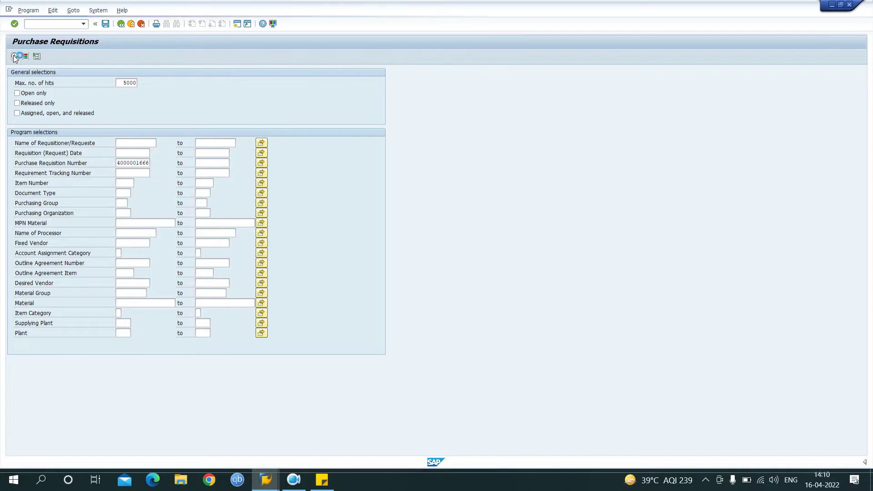
Adopt the found requisition into the purchase order and set the vendor to EMTEX MANUFACTURING
{"action": "left_click", "coordinate": [20, 132]}
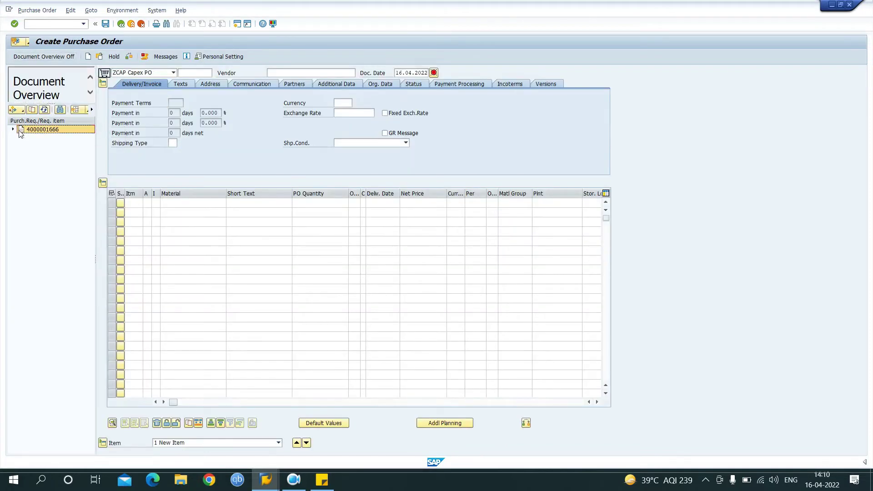
{"action": "left_click", "coordinate": [31, 111]}
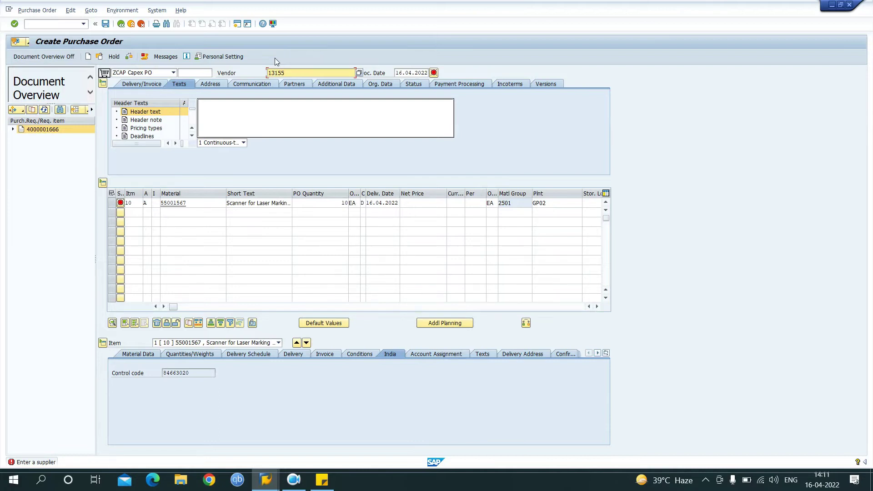
{"action": "key", "text": "Return"}
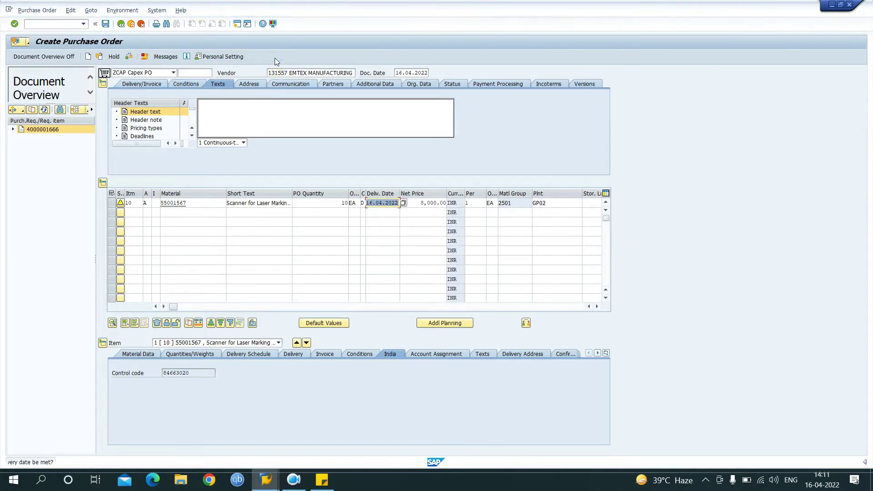
Duplicate the account assignment line of item 10 for asset 3300033
{"action": "left_click", "coordinate": [449, 354]}
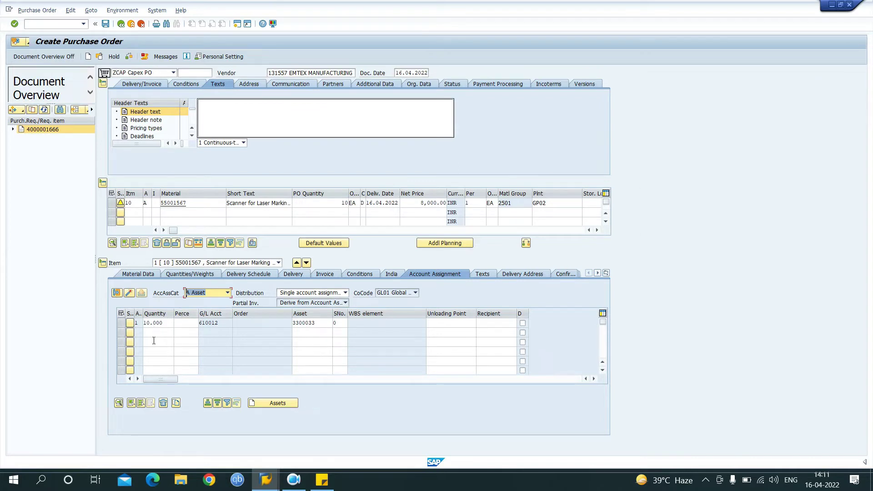
{"action": "left_click", "coordinate": [121, 323]}
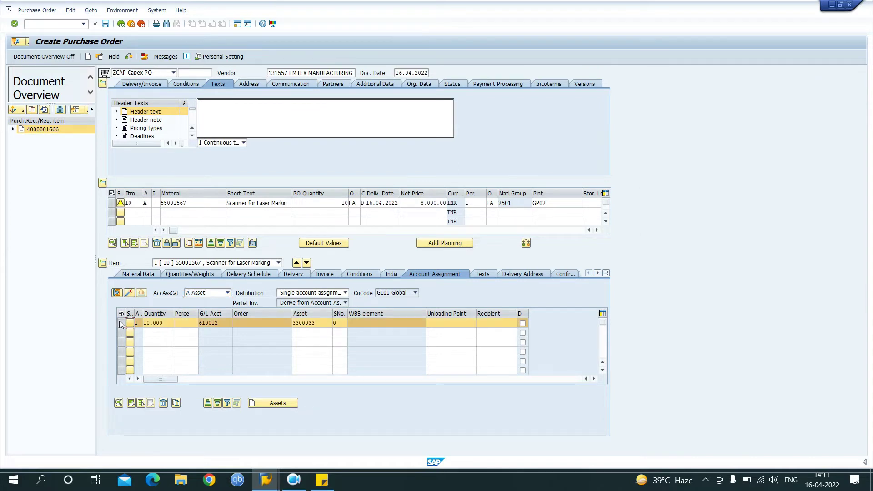
{"action": "left_click", "coordinate": [176, 403]}
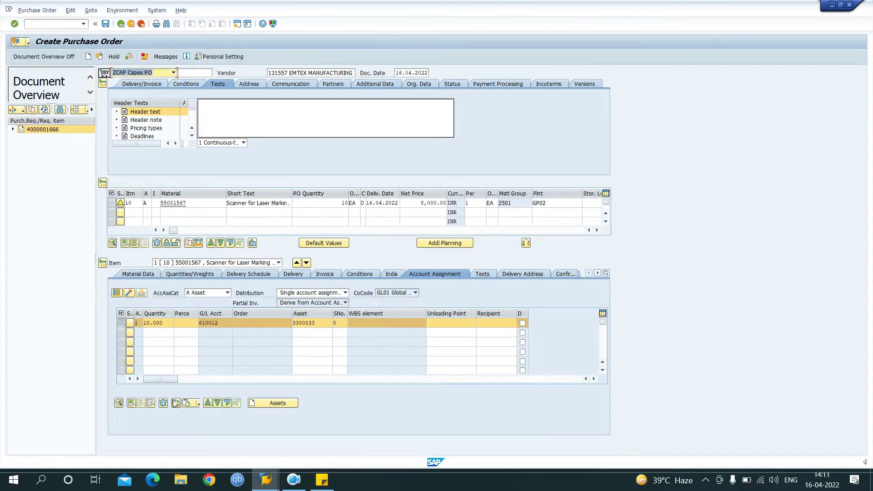
{"action": "left_click", "coordinate": [192, 404]}
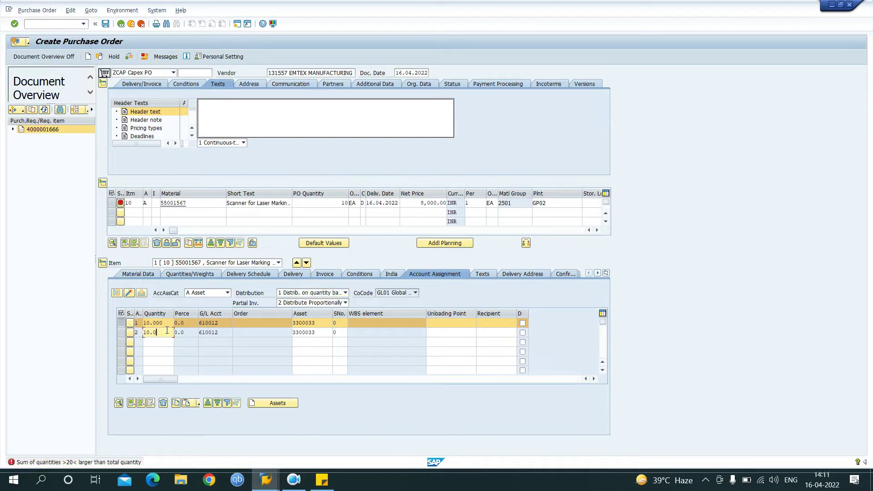
Split the item quantity across the two account assignment lines by setting each to 5, and check the entries
{"action": "key", "text": "BackSpace"}
{"action": "key", "text": "BackSpace"}
{"action": "key", "text": "BackSpace"}
{"action": "key", "text": "BackSpace"}
{"action": "type", "text": "5"}
{"action": "key", "text": "Up"}
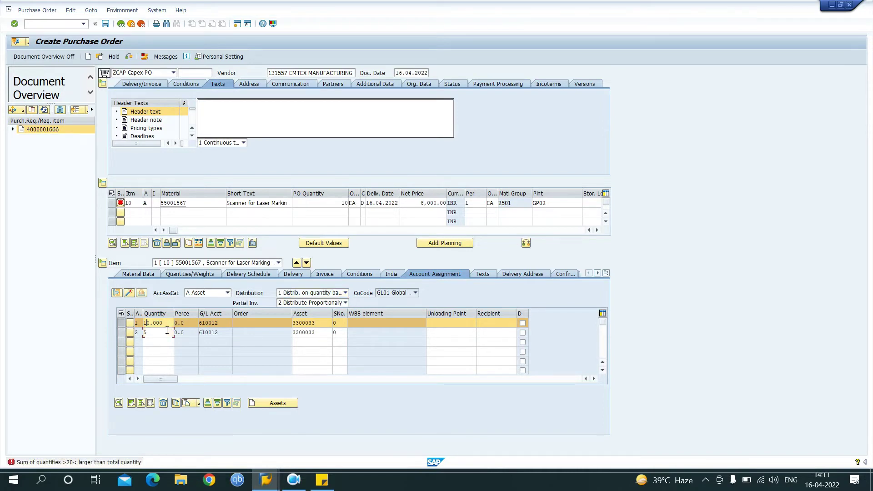
{"action": "key", "text": "End"}
{"action": "key", "text": "BackSpace"}
{"action": "key", "text": "BackSpace"}
{"action": "key", "text": "BackSpace"}
{"action": "key", "text": "BackSpace"}
{"action": "key", "text": "Return"}
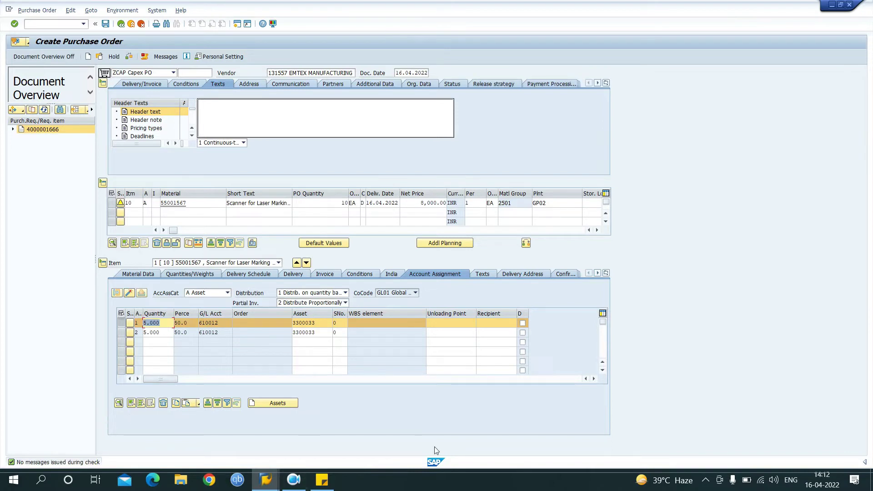
{"action": "key", "text": "Return"}
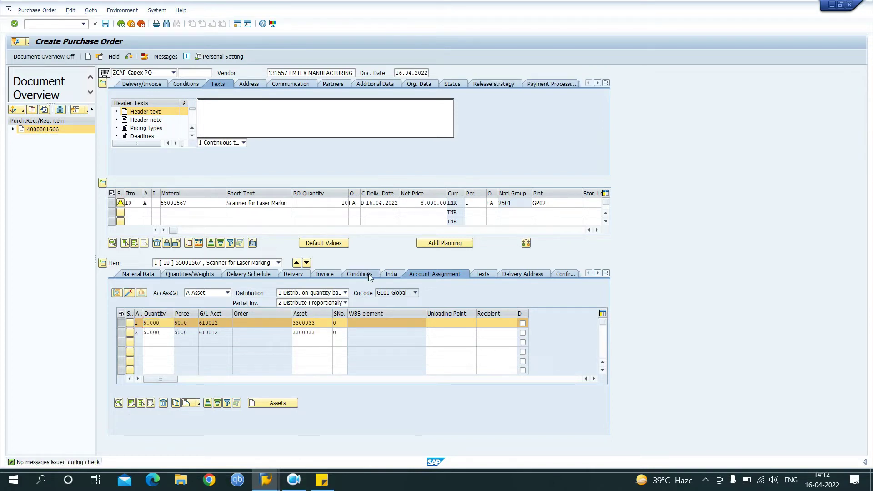
Try to add a Freight (Value)-H (FRB2) amount of 2500 INR to the item's pricing conditions, and clear it again
{"action": "left_click", "coordinate": [368, 274]}
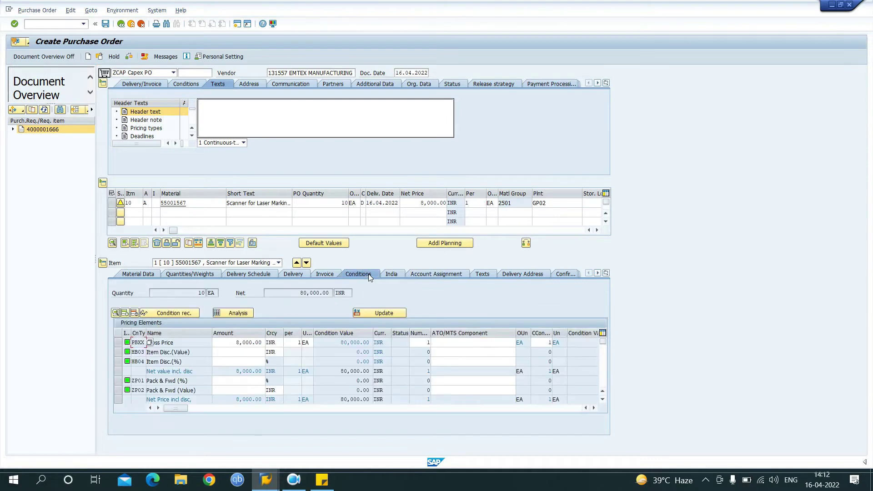
{"action": "left_click", "coordinate": [603, 400]}
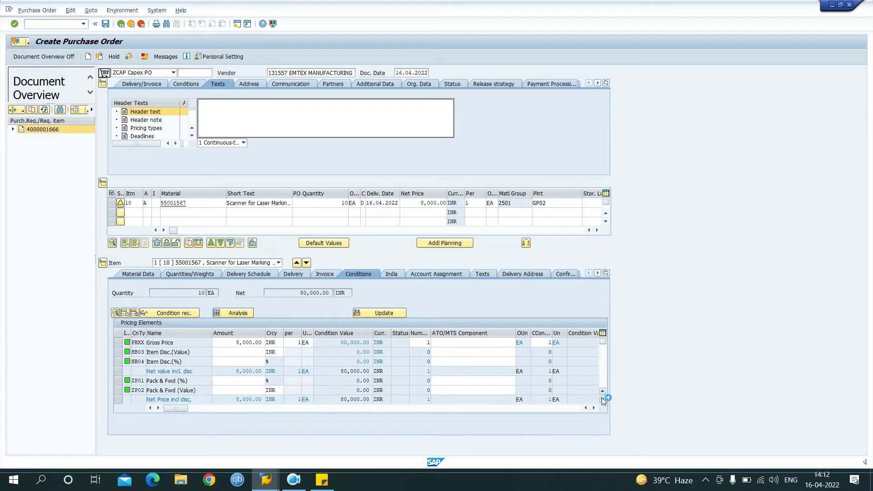
{"action": "left_click", "coordinate": [603, 399]}
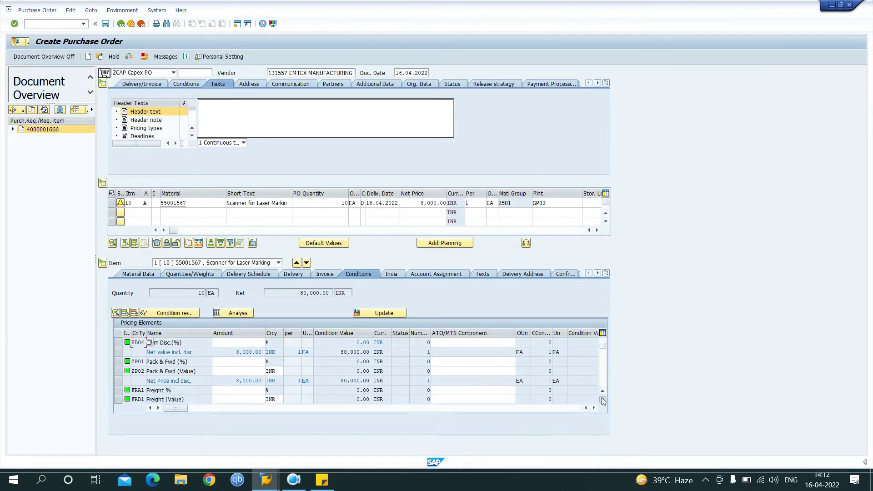
{"action": "left_click", "coordinate": [603, 399]}
{"action": "left_click", "coordinate": [603, 399]}
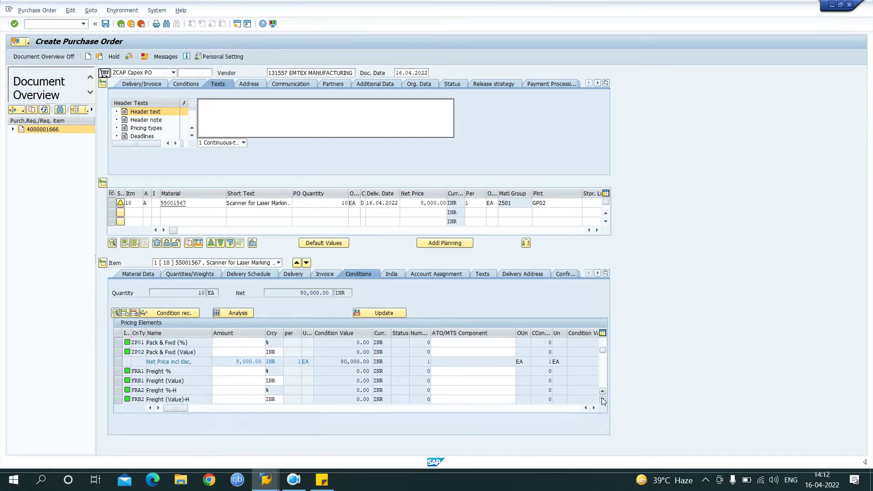
{"action": "left_click", "coordinate": [602, 399]}
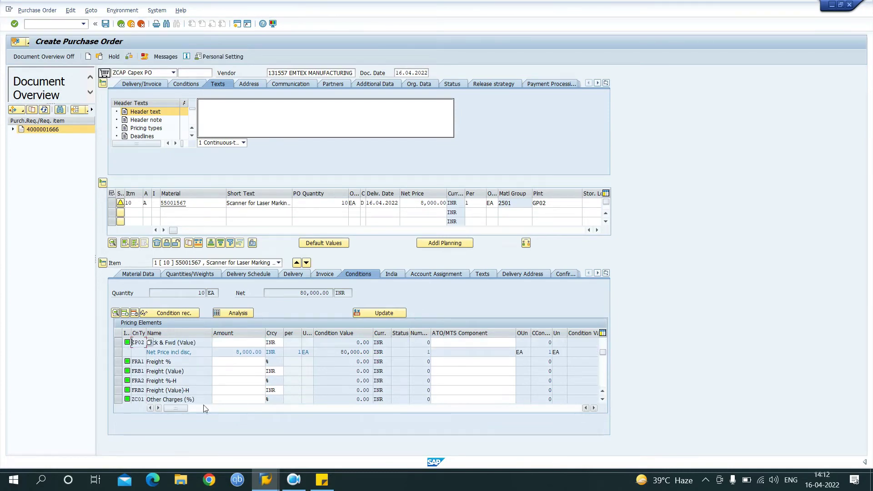
{"action": "left_click", "coordinate": [240, 389]}
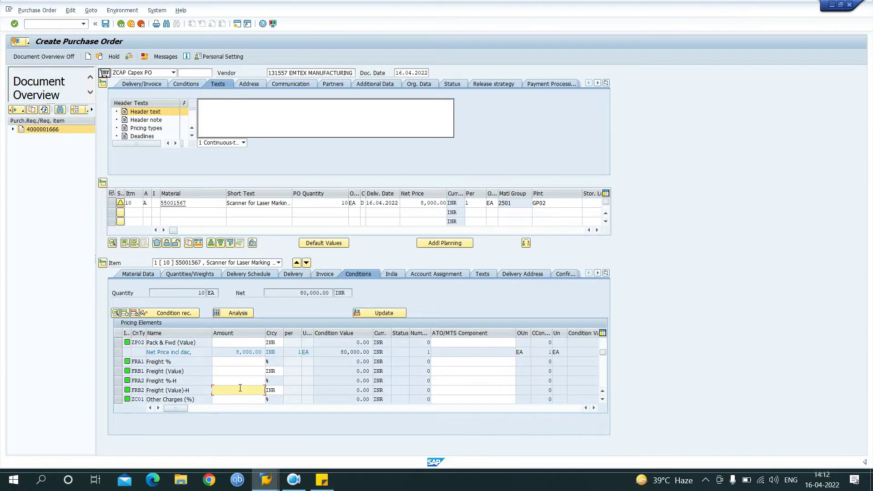
{"action": "type", "text": "2500"}
{"action": "key", "text": "Return"}
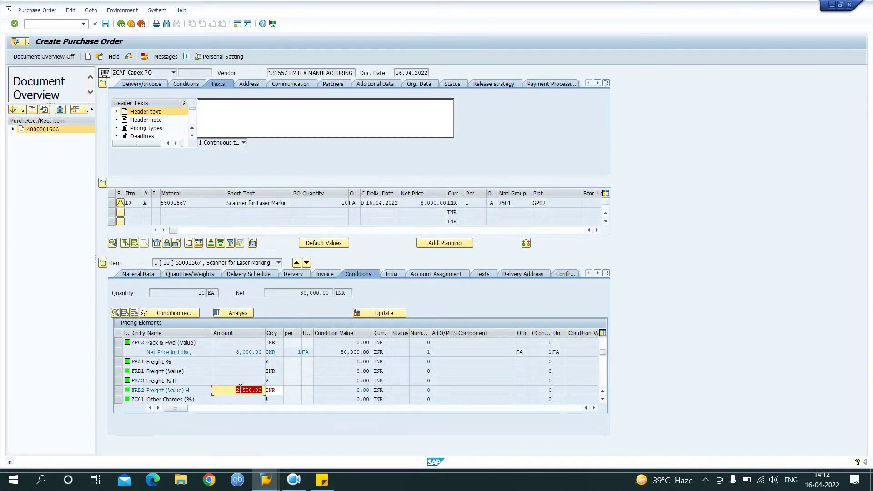
{"action": "key", "text": "BackSpace"}
{"action": "key", "text": "Return"}
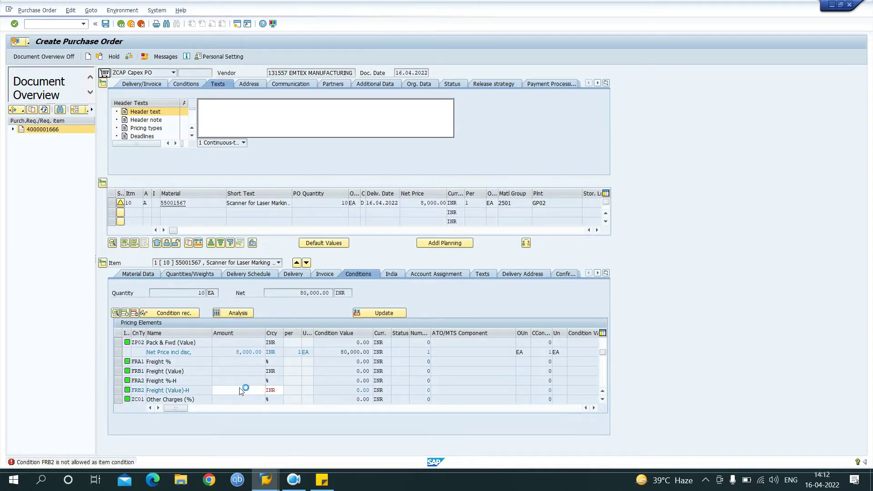
Set the Freight (Value) condition FRB1 of the item to 2500 INR
{"action": "left_click", "coordinate": [233, 371]}
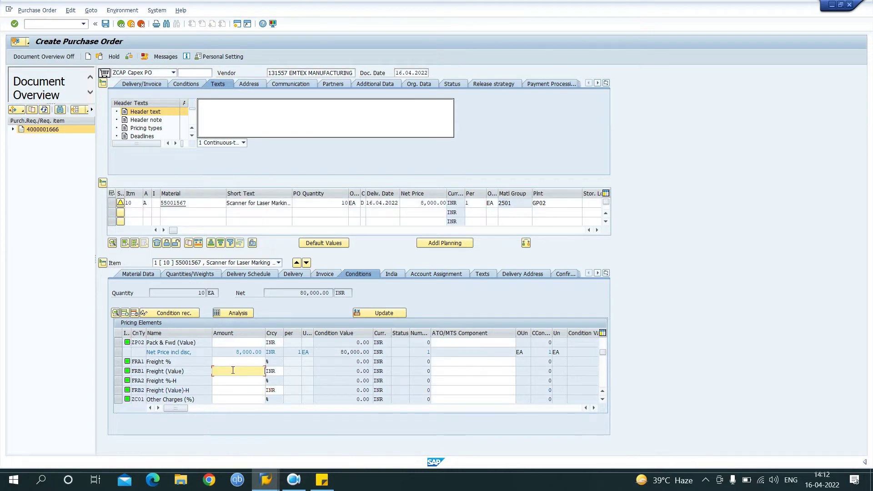
{"action": "type", "text": "2500"}
{"action": "key", "text": "Return"}
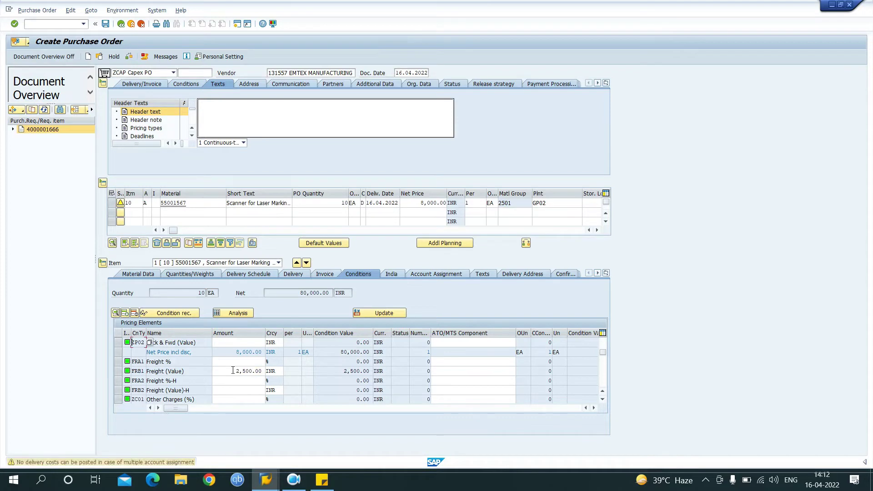
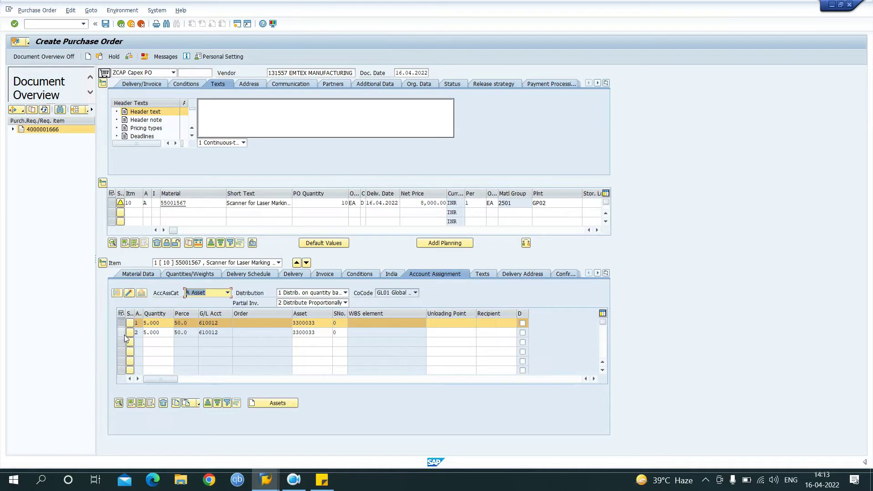
Delete the second account assignment line of item 10 and set the remaining line's quantity to 10
{"action": "left_click", "coordinate": [121, 333]}
{"action": "left_click", "coordinate": [122, 334]}
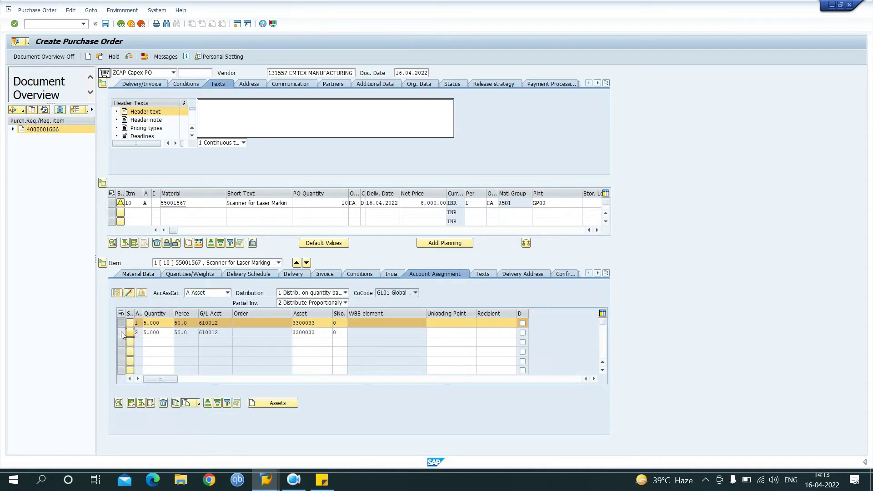
{"action": "left_click", "coordinate": [124, 324]}
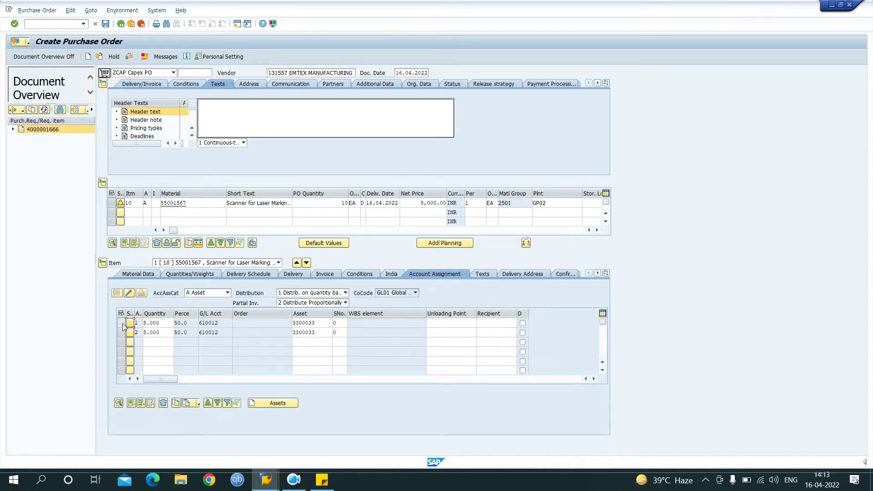
{"action": "left_click", "coordinate": [122, 333]}
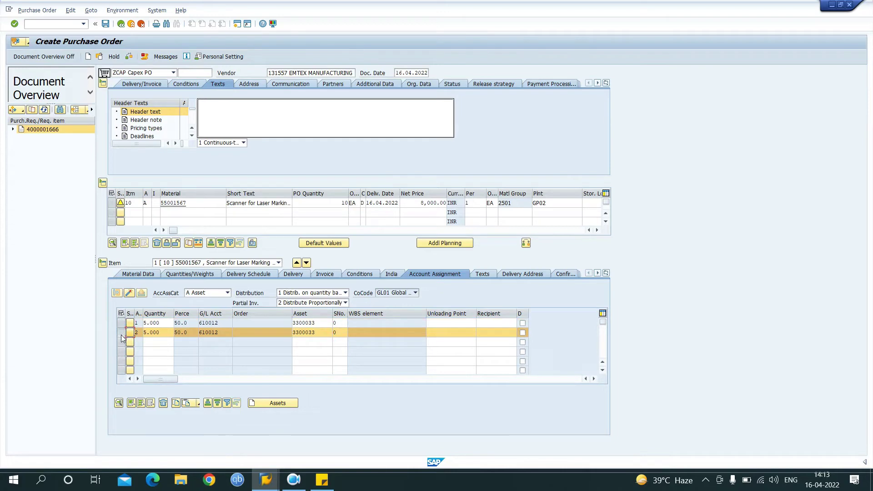
{"action": "left_click", "coordinate": [163, 403]}
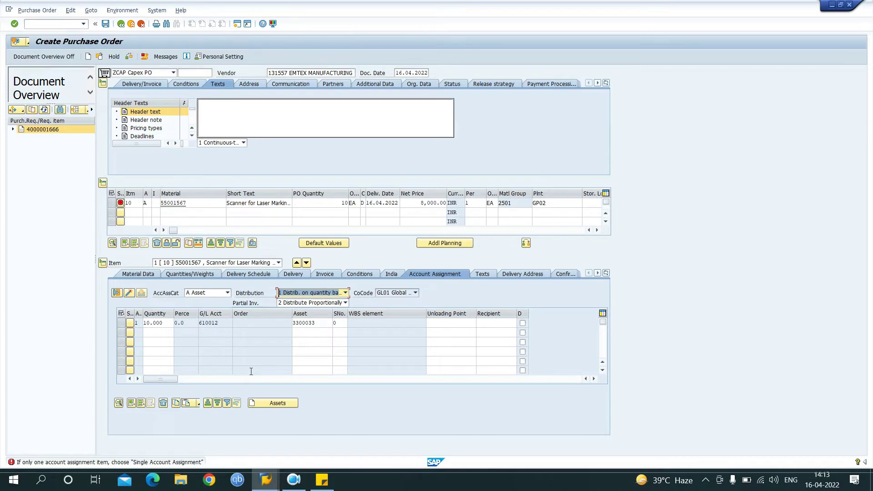
{"action": "key", "text": "Return"}
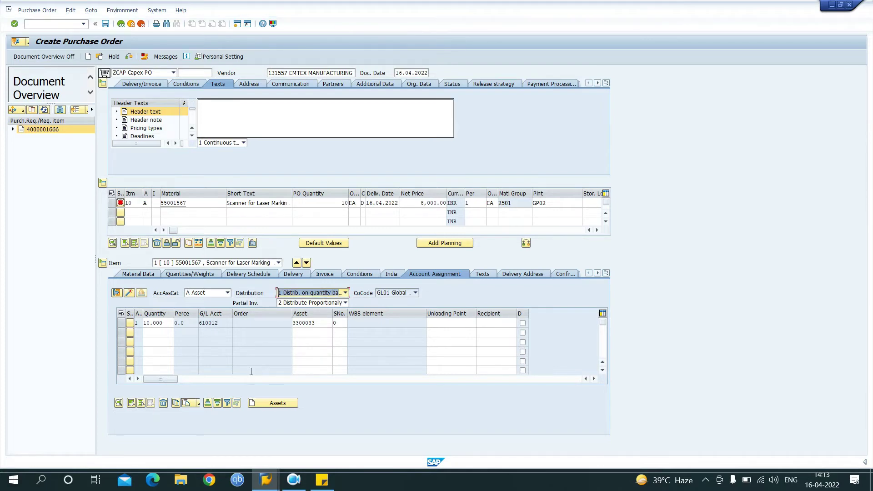
Change the distribution of item 10's account assignment to single account assignment
{"action": "left_click", "coordinate": [345, 292]}
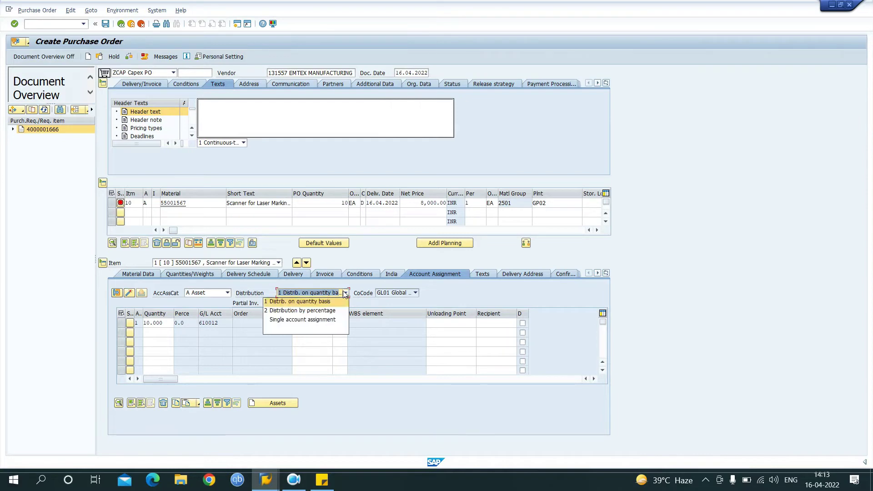
{"action": "left_click", "coordinate": [327, 321]}
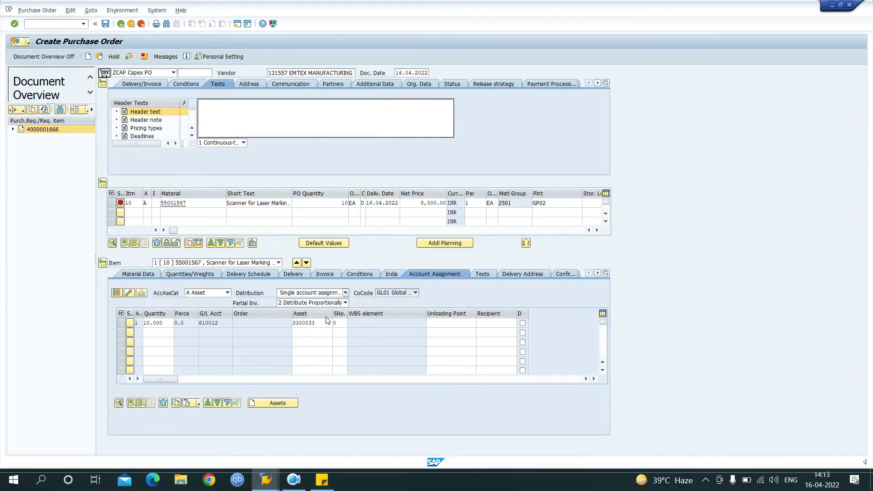
{"action": "left_click", "coordinate": [346, 293]}
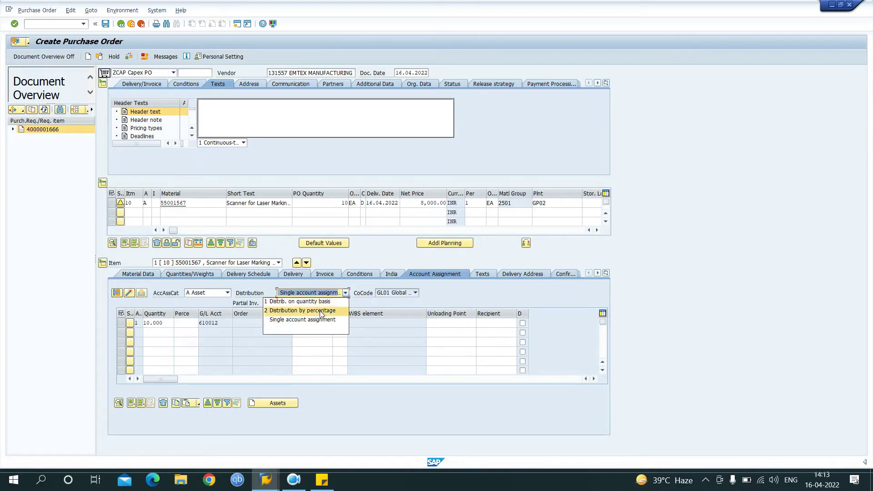
{"action": "left_click", "coordinate": [391, 339]}
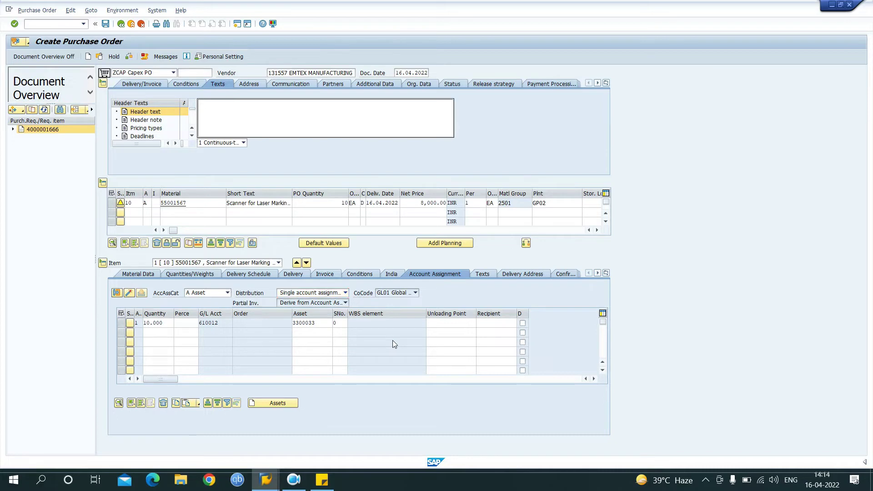
Review the remaining account assignment columns, check the Capex purchase order for errors and save it
{"action": "left_click", "coordinate": [594, 379]}
{"action": "left_click", "coordinate": [594, 379]}
{"action": "left_click", "coordinate": [594, 379]}
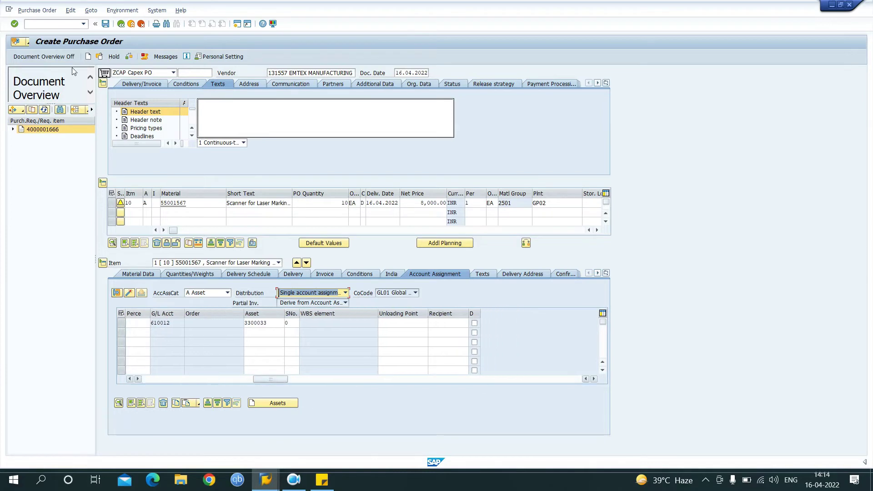
{"action": "left_click", "coordinate": [130, 56]}
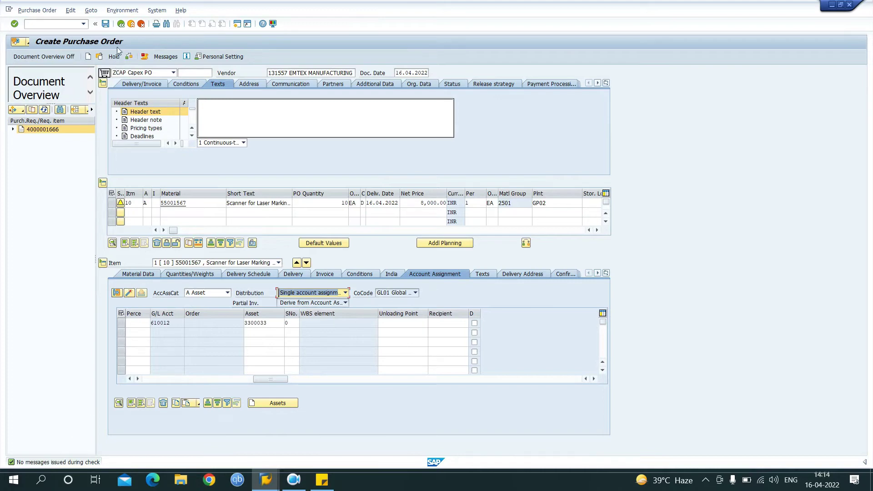
{"action": "left_click", "coordinate": [106, 24]}
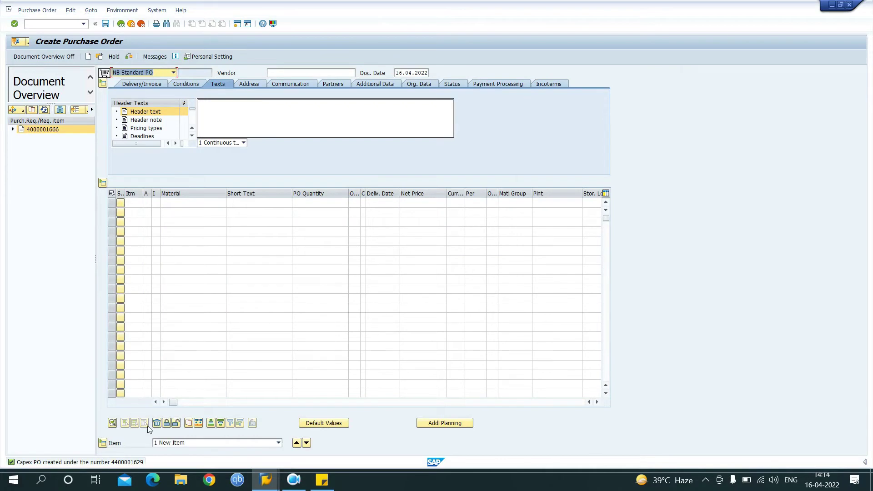
Open the details of the order creation message, copy the new purchase order number and close the details
{"action": "double_click", "coordinate": [136, 464]}
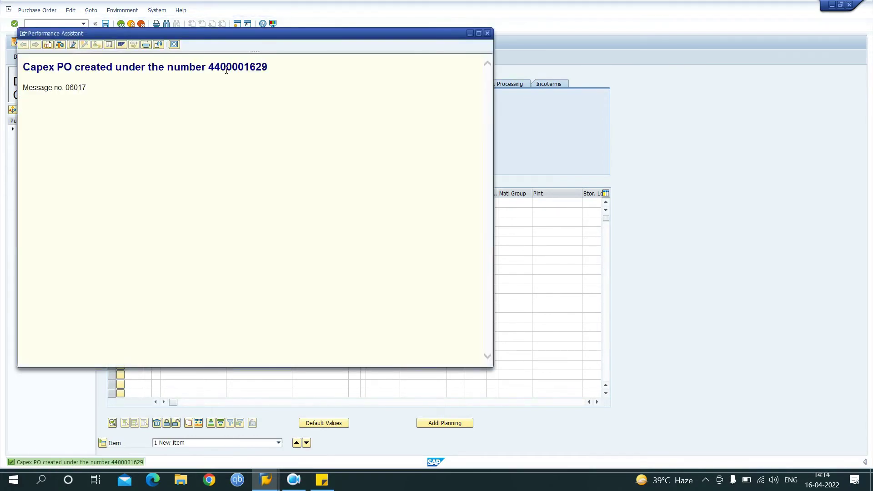
{"action": "double_click", "coordinate": [226, 68]}
{"action": "key", "text": "ctrl+c"}
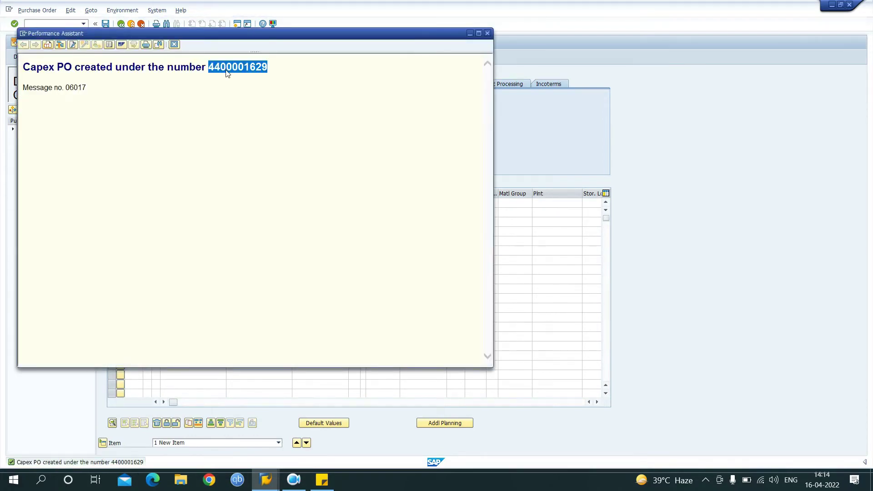
{"action": "left_click", "coordinate": [175, 45]}
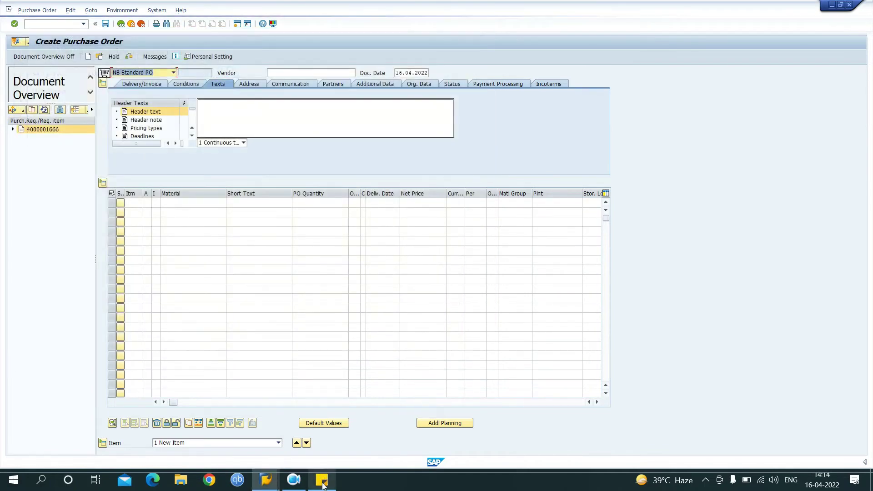
Switch to the sticky note, add a "PO:-" line with the copied purchase order number, and return to SAP
{"action": "left_click", "coordinate": [323, 480]}
{"action": "key", "text": "Return"}
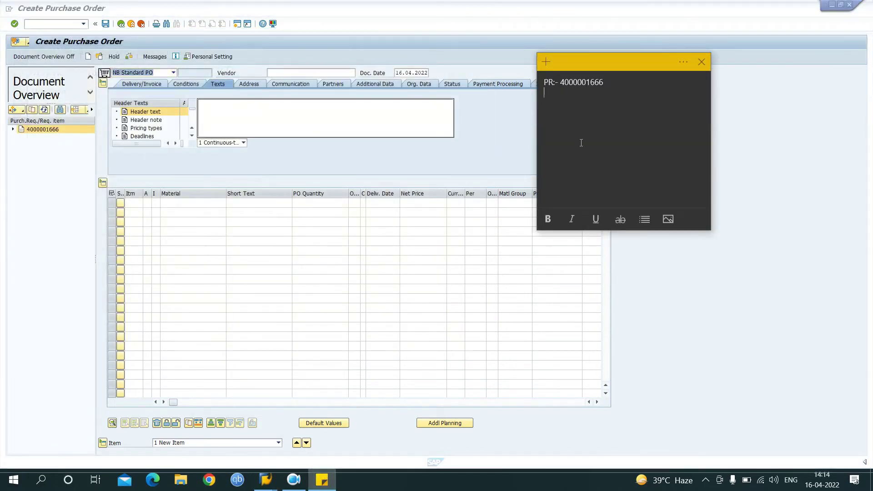
{"action": "key", "text": "alt+Tab"}
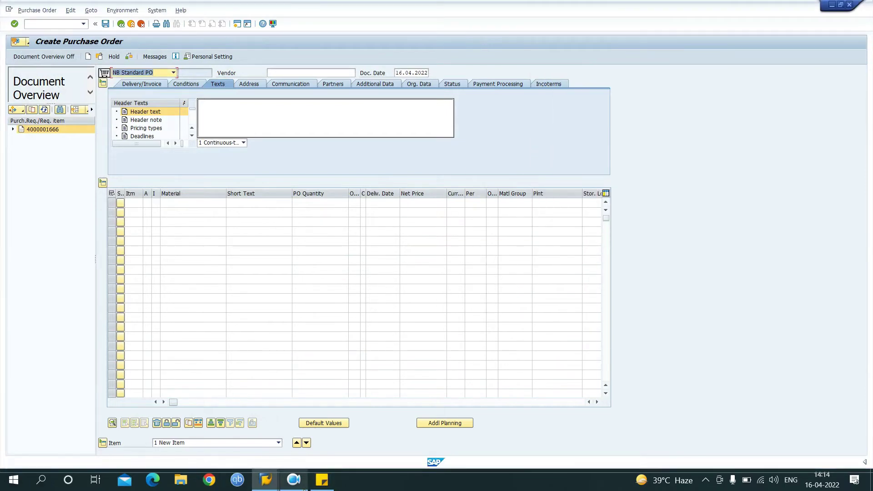
{"action": "key", "text": "alt+Tab"}
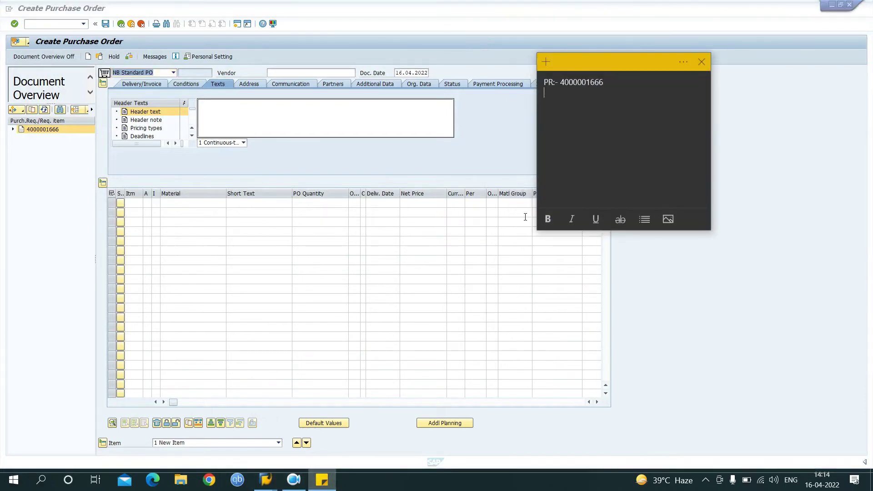
{"action": "type", "text": "PO:-"}
{"action": "key", "text": "ctrl+v"}
{"action": "left_click", "coordinate": [311, 149]}
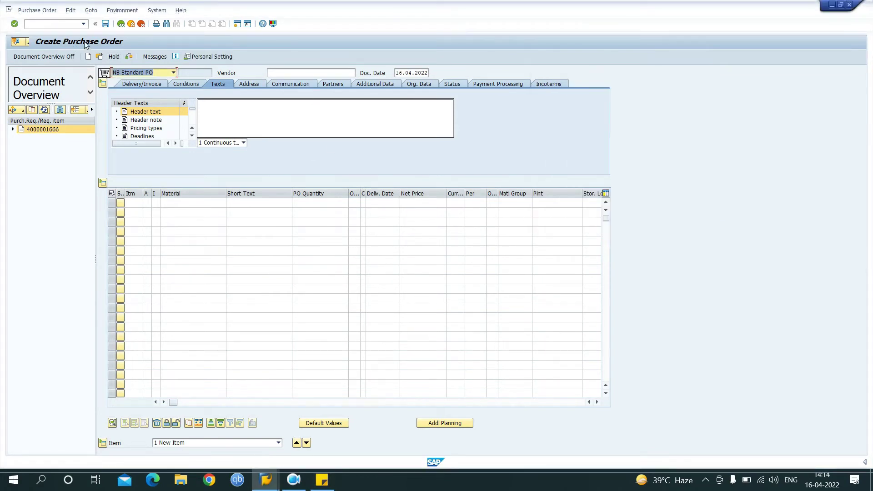
Open the purchase order release transaction with /NME29N
{"action": "left_click", "coordinate": [65, 22]}
{"action": "type", "text": "/NME"}
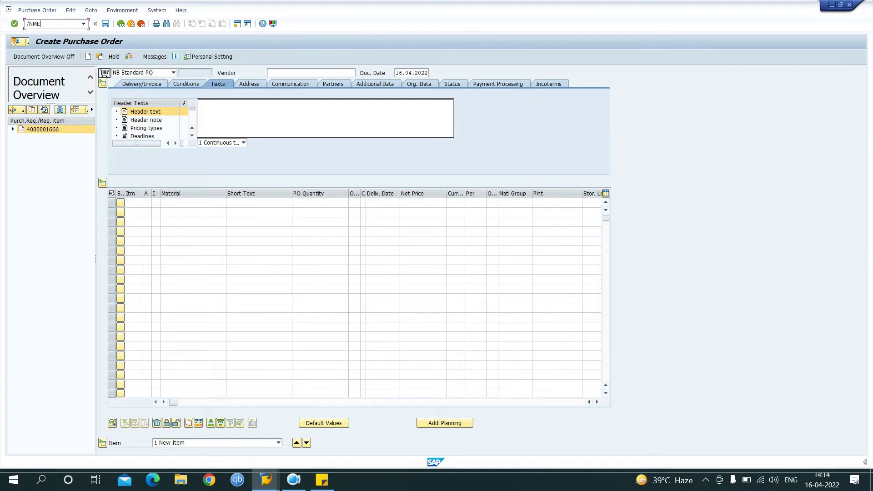
{"action": "type", "text": "29N"}
{"action": "key", "text": "Return"}
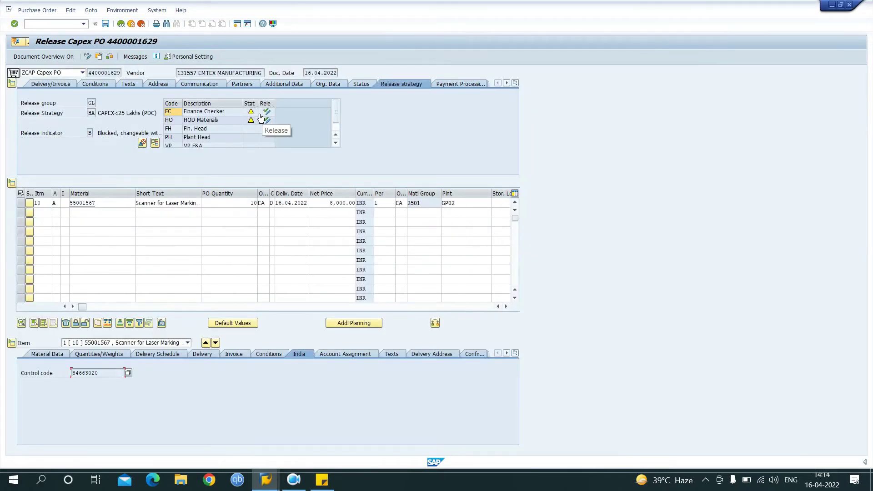
Release the Capex purchase order for codes FC, HO, FH, PH and VP, and save it
{"action": "left_click", "coordinate": [266, 112]}
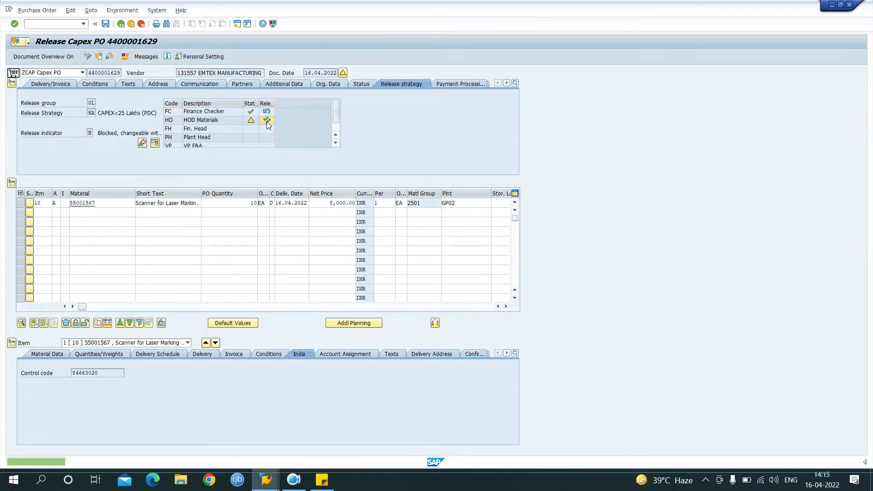
{"action": "left_click", "coordinate": [267, 120]}
{"action": "left_click", "coordinate": [266, 128]}
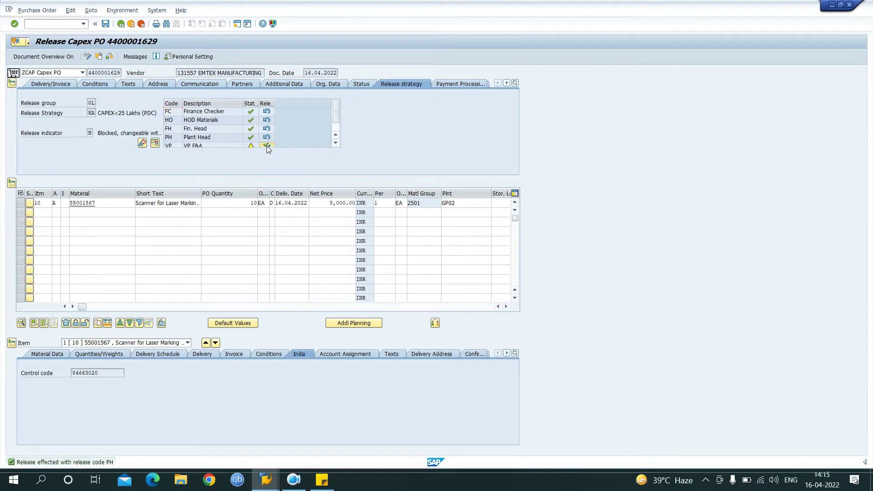
{"action": "left_click", "coordinate": [266, 145]}
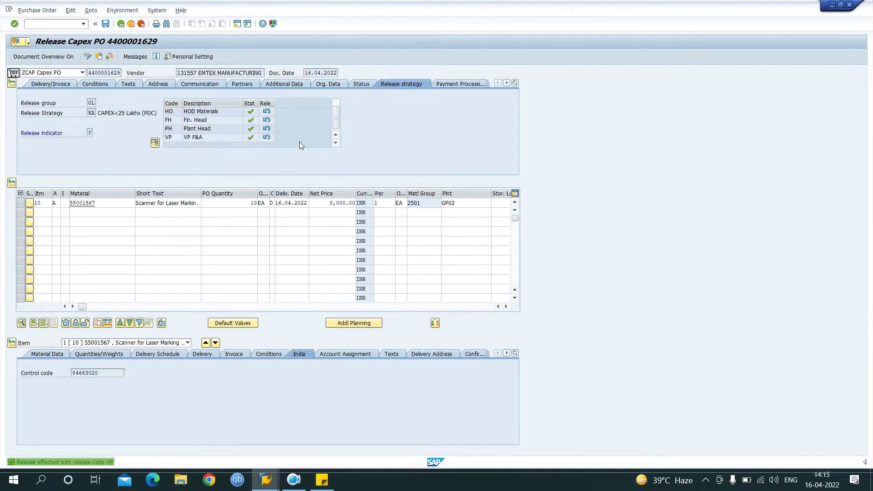
{"action": "left_click", "coordinate": [105, 25]}
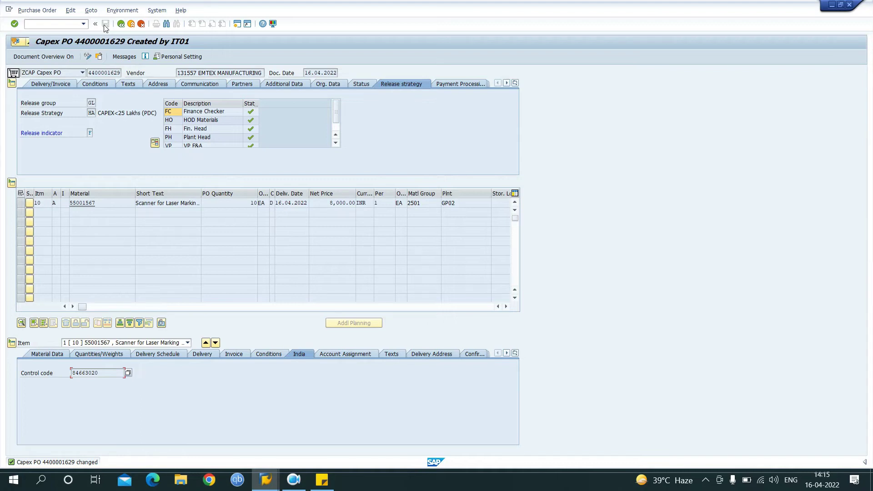
Start transaction /nmigo and choose A01 Goods Receipt against R01 Purchase Order
{"action": "left_click", "coordinate": [36, 23]}
{"action": "type", "text": "/nmigo"}
{"action": "key", "text": "Return"}
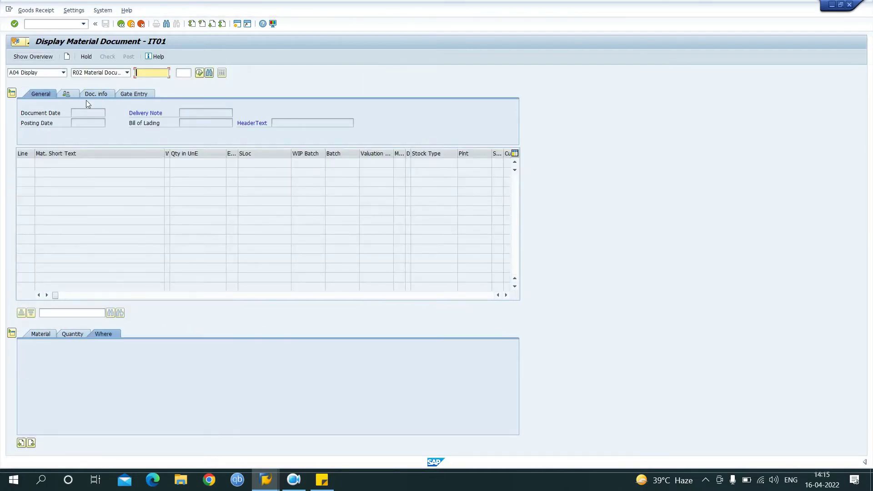
{"action": "left_click", "coordinate": [63, 72]}
{"action": "left_click", "coordinate": [51, 84]}
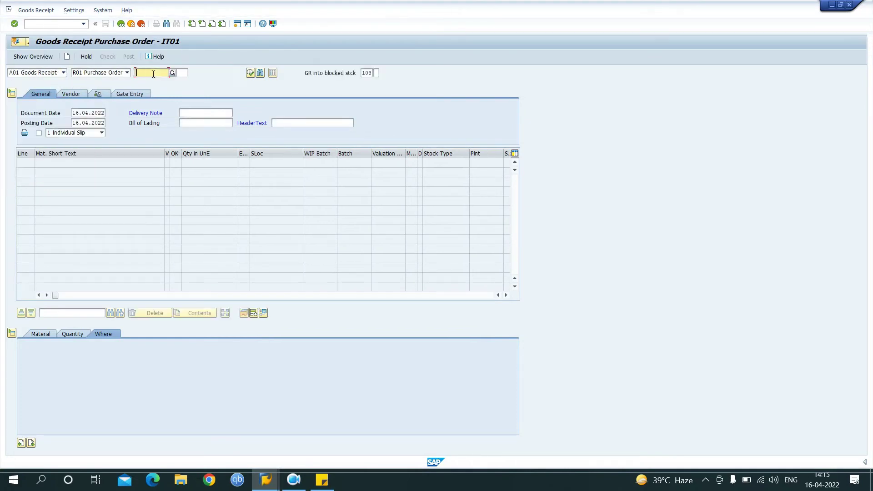
Enter the copied purchase order number, delivery note test123 and header text Test123, and load the order items
{"action": "key", "text": "ctrl+v"}
{"action": "left_click", "coordinate": [207, 115]}
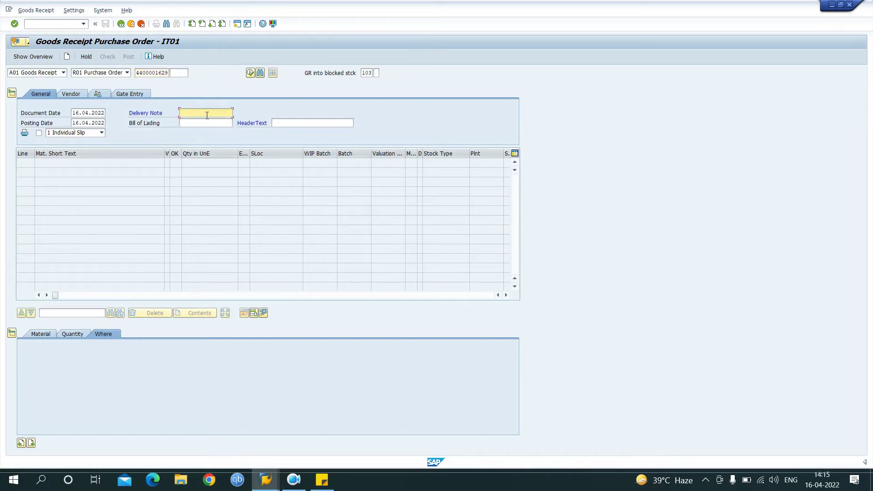
{"action": "type", "text": "test123"}
{"action": "left_click", "coordinate": [310, 120]}
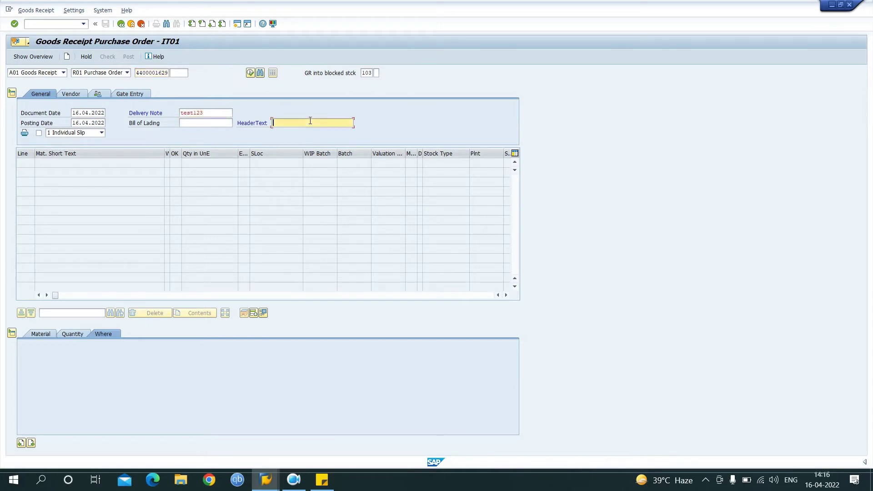
{"action": "type", "text": "Test123"}
{"action": "key", "text": "Return"}
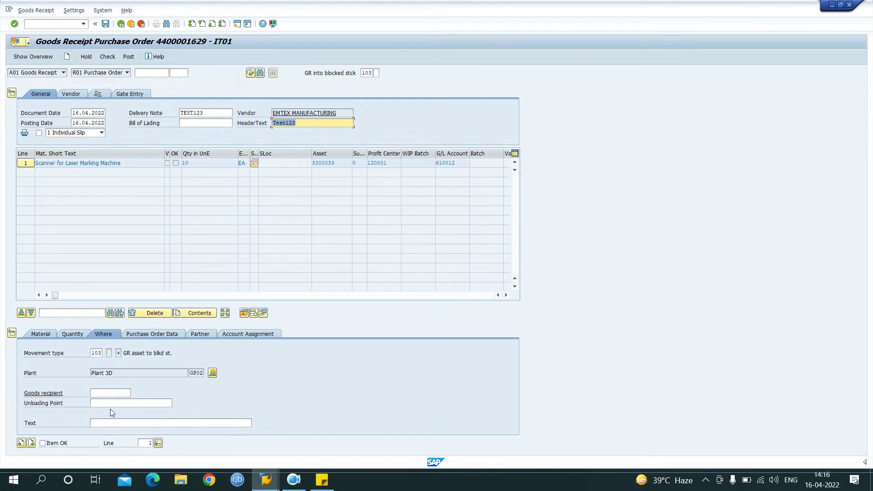
Set the scanner item's quantity in delivery note to 10 and review its material, location and purchase order data
{"action": "left_click", "coordinate": [45, 336]}
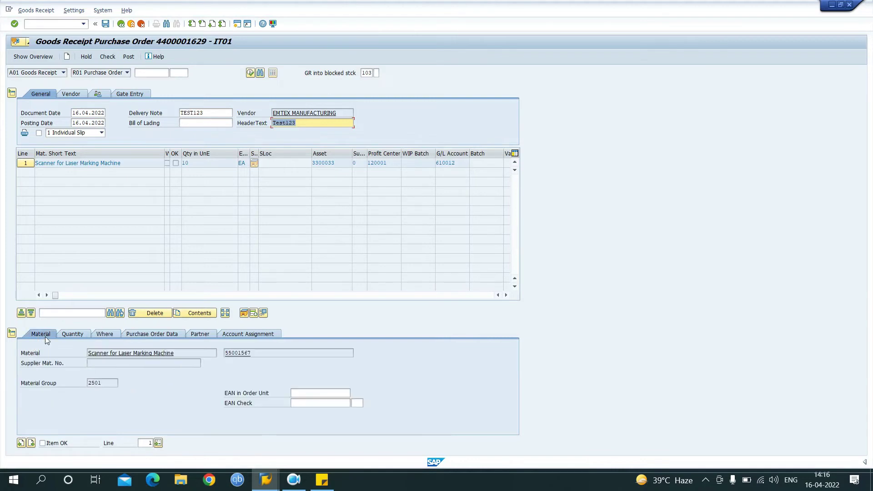
{"action": "left_click", "coordinate": [75, 339]}
{"action": "left_click", "coordinate": [103, 381]}
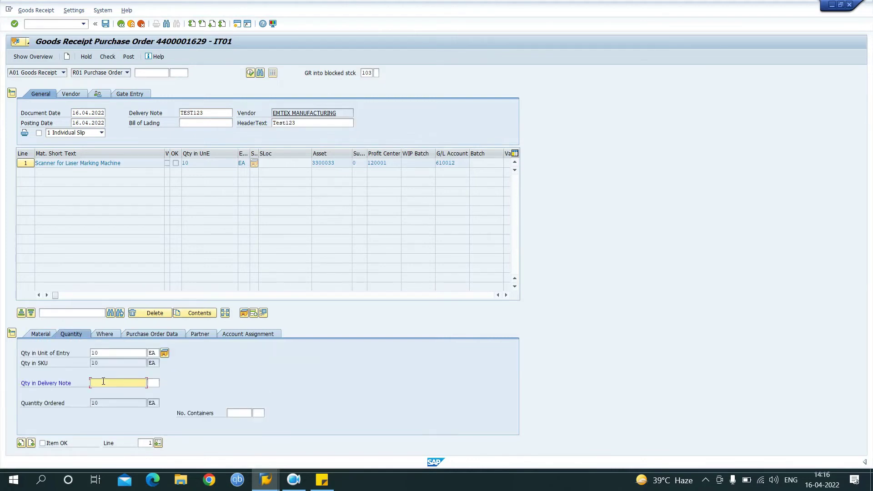
{"action": "type", "text": "10"}
{"action": "left_click", "coordinate": [111, 337]}
{"action": "left_click", "coordinate": [150, 335]}
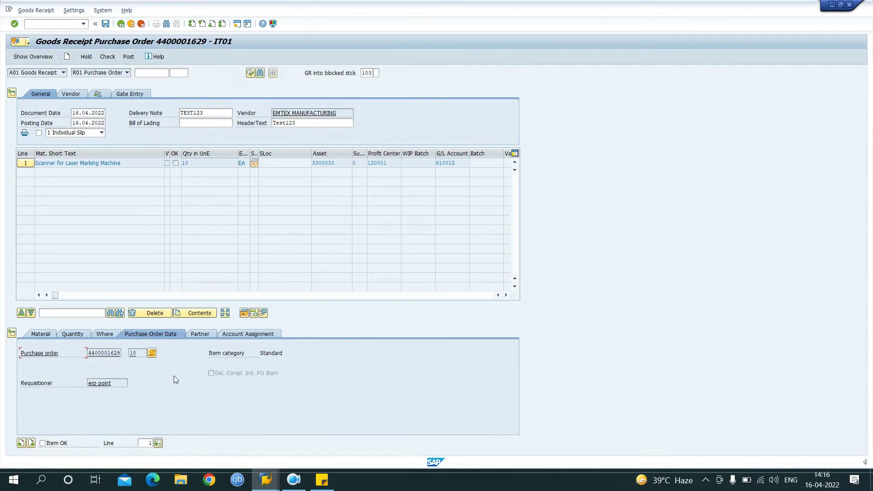
Mark the scanner item as OK, check the goods receipt and post it
{"action": "left_click", "coordinate": [43, 444]}
{"action": "left_click", "coordinate": [108, 57]}
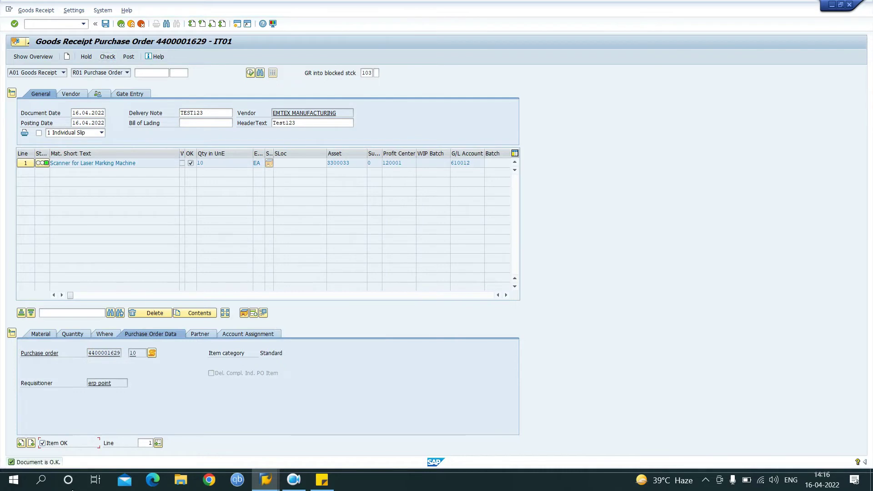
{"action": "left_click", "coordinate": [130, 57]}
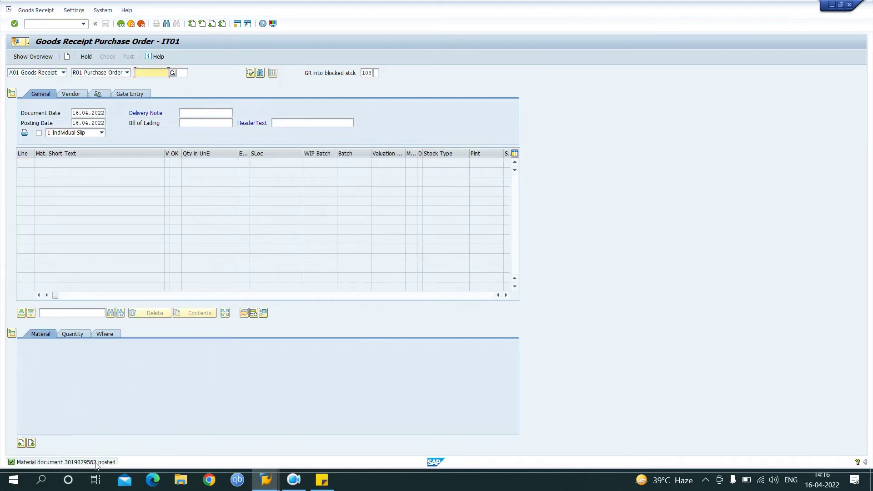
Open the details of the posting message and copy the material document number
{"action": "double_click", "coordinate": [97, 463]}
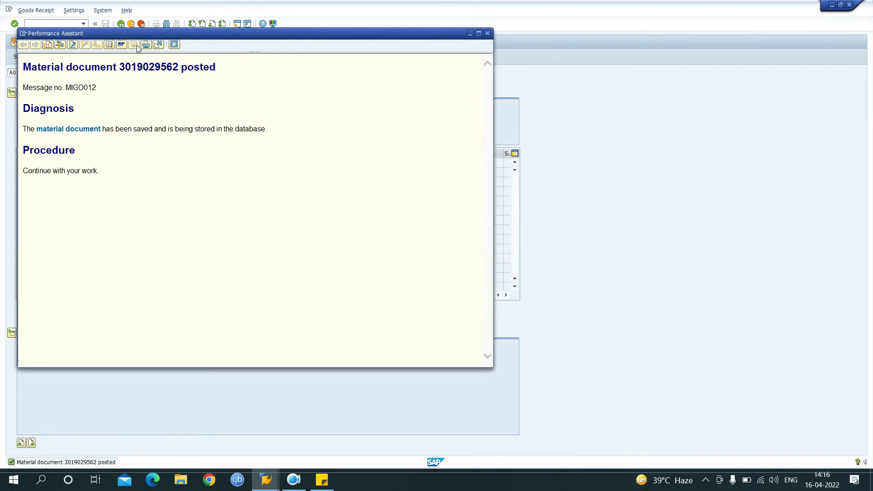
{"action": "double_click", "coordinate": [147, 68]}
{"action": "key", "text": "ctrl+c"}
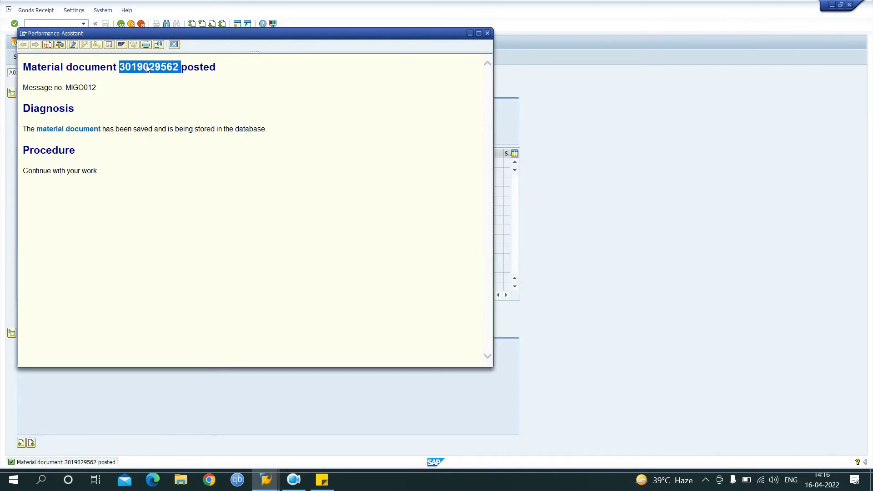
Add a "103:-" line with the copied material document number to the sticky note, and close SAP's message details
{"action": "left_click", "coordinate": [322, 480]}
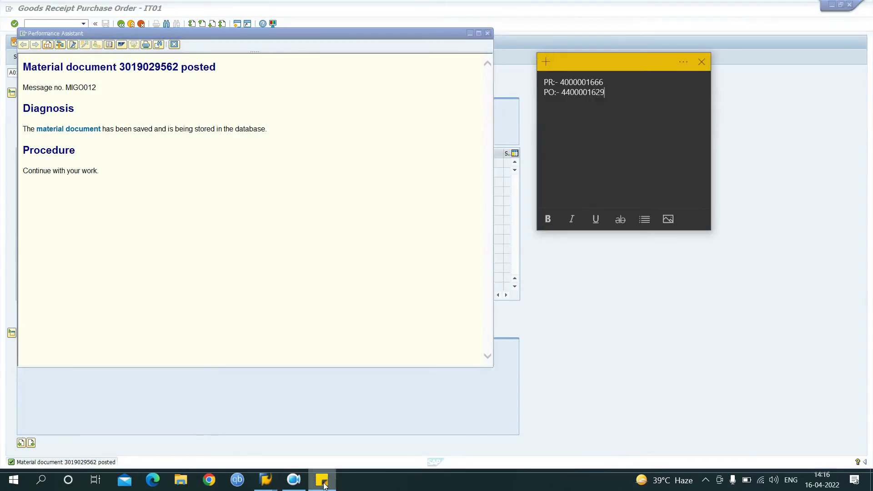
{"action": "key", "text": "Return"}
{"action": "type", "text": "103"}
{"action": "type", "text": ":-"}
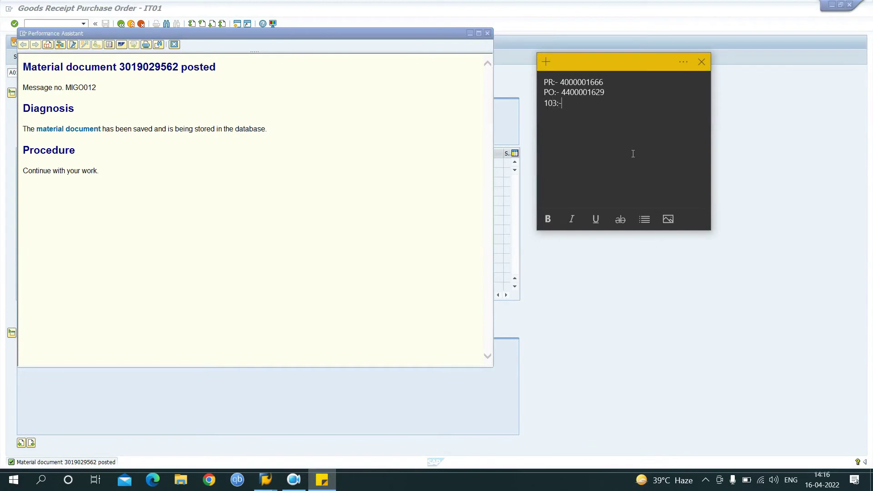
{"action": "key", "text": "ctrl+v"}
{"action": "left_click", "coordinate": [174, 45]}
{"action": "left_click", "coordinate": [175, 45]}
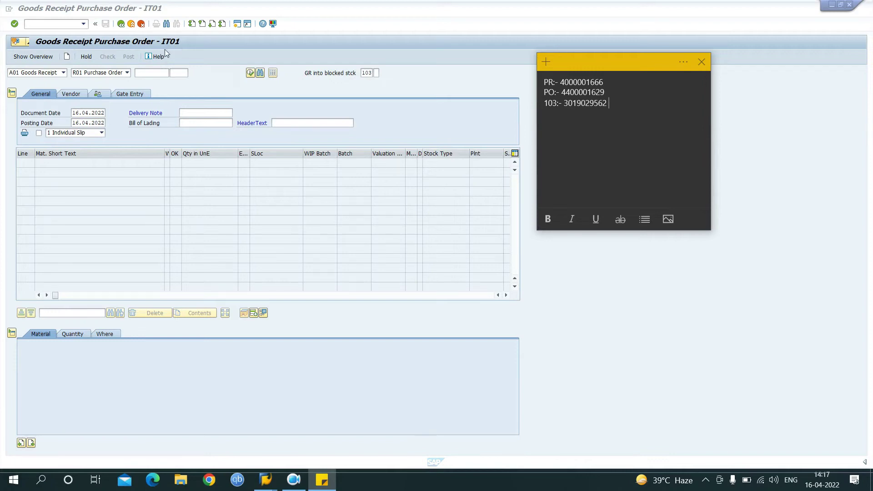
Switch to Release GR Blocked Stock and load the material document recorded on the sticky note's 103 line
{"action": "left_click", "coordinate": [64, 73]}
{"action": "left_click", "coordinate": [62, 73]}
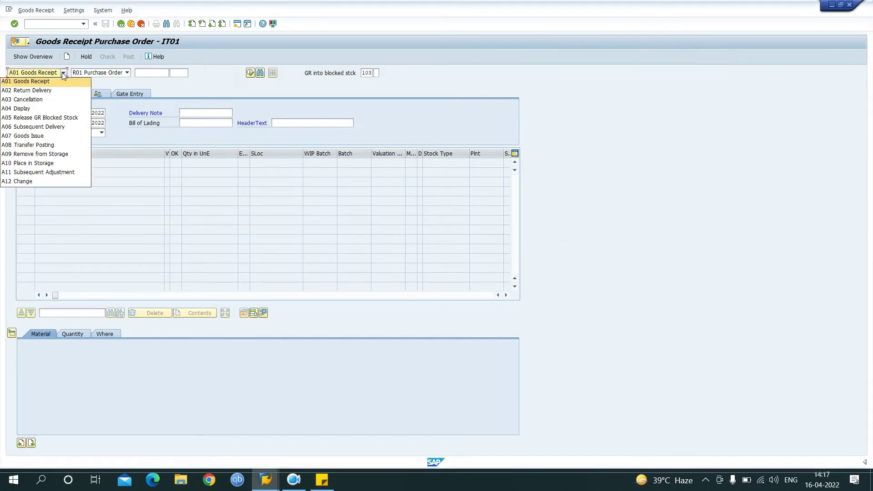
{"action": "left_click", "coordinate": [50, 119]}
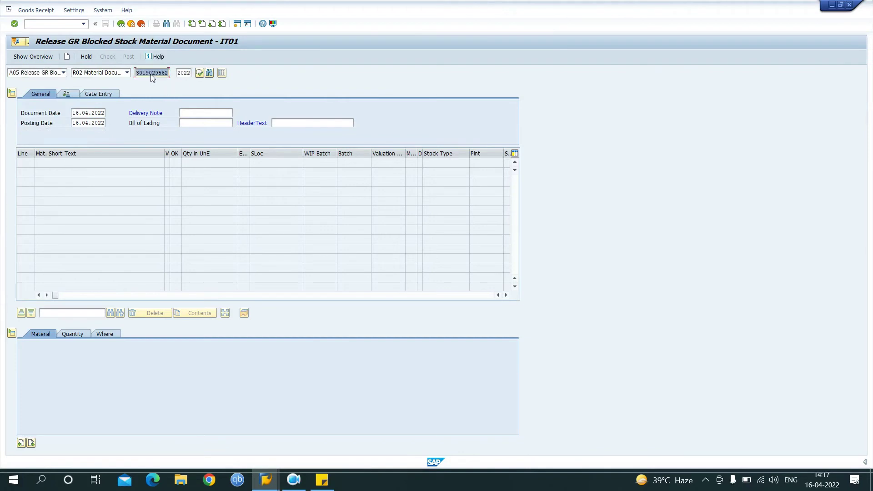
{"action": "left_click", "coordinate": [324, 483]}
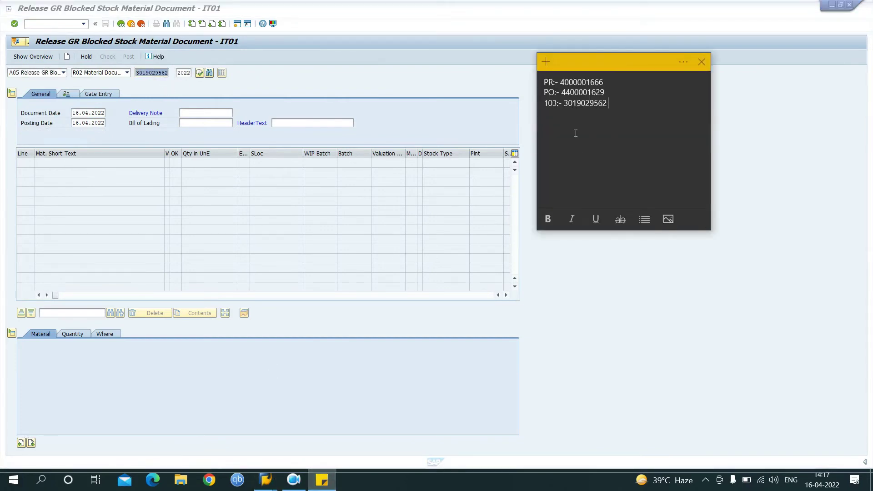
{"action": "left_click", "coordinate": [172, 89]}
{"action": "key", "text": "Return"}
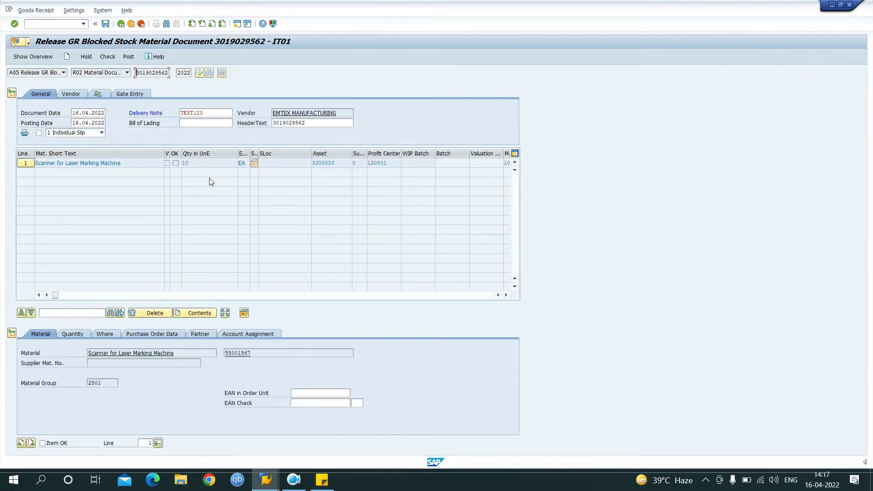
Review the scanner item's quantities and set its storage location to 2CRM
{"action": "left_click", "coordinate": [76, 334]}
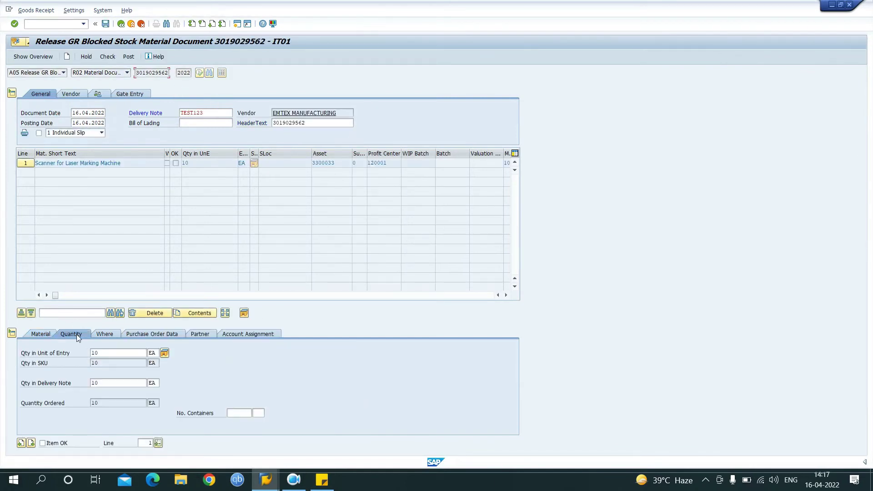
{"action": "left_click", "coordinate": [107, 334]}
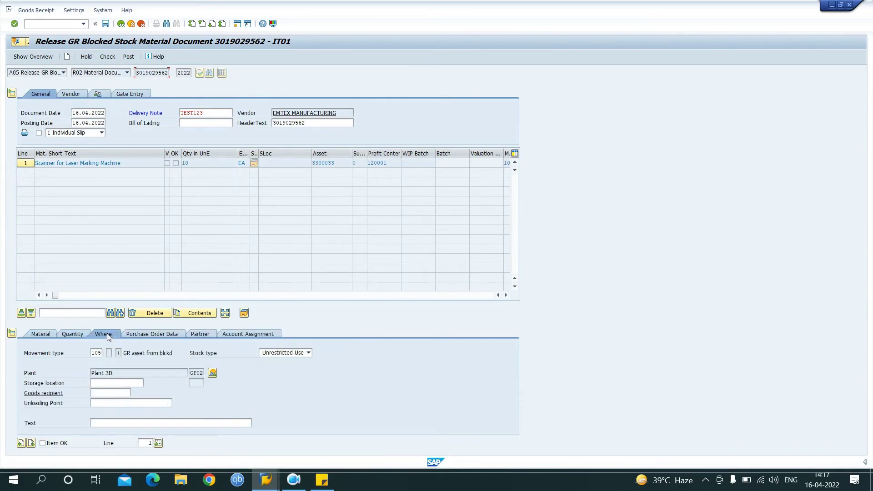
{"action": "left_click", "coordinate": [138, 382]}
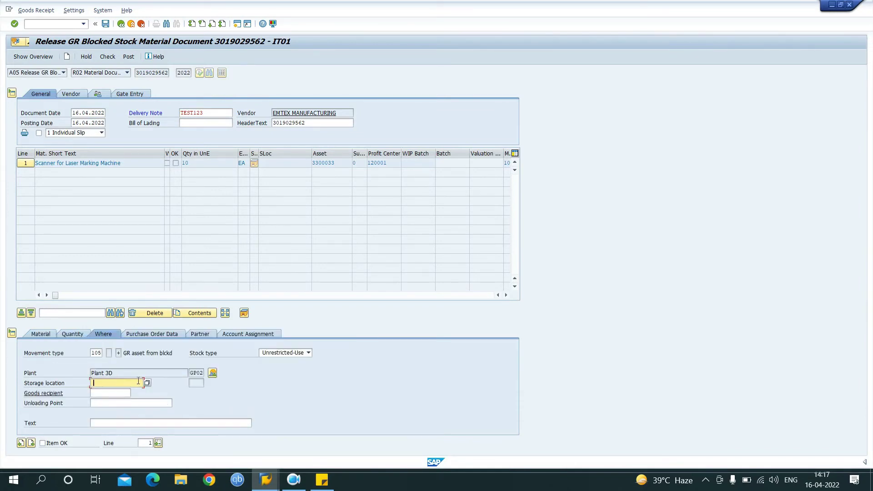
{"action": "type", "text": "2CRM"}
{"action": "key", "text": "Return"}
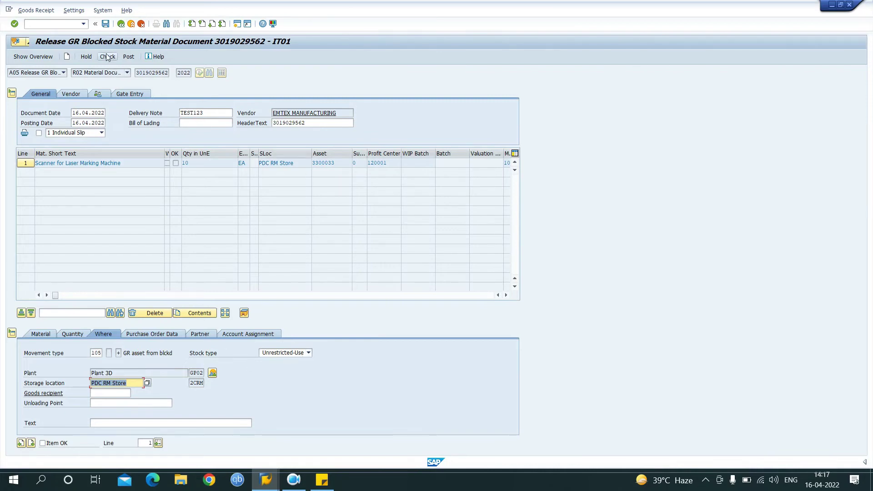
Mark the scanner item as OK, check the blocked stock release and post it
{"action": "left_click", "coordinate": [42, 443]}
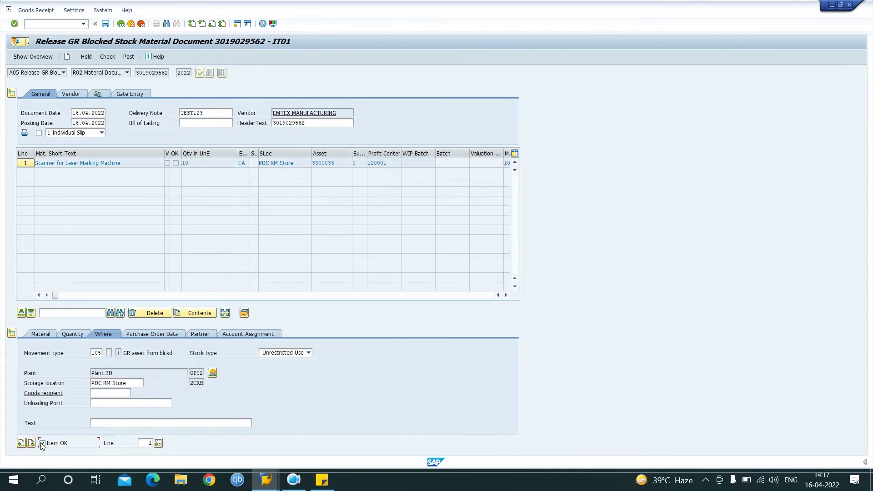
{"action": "left_click", "coordinate": [108, 58]}
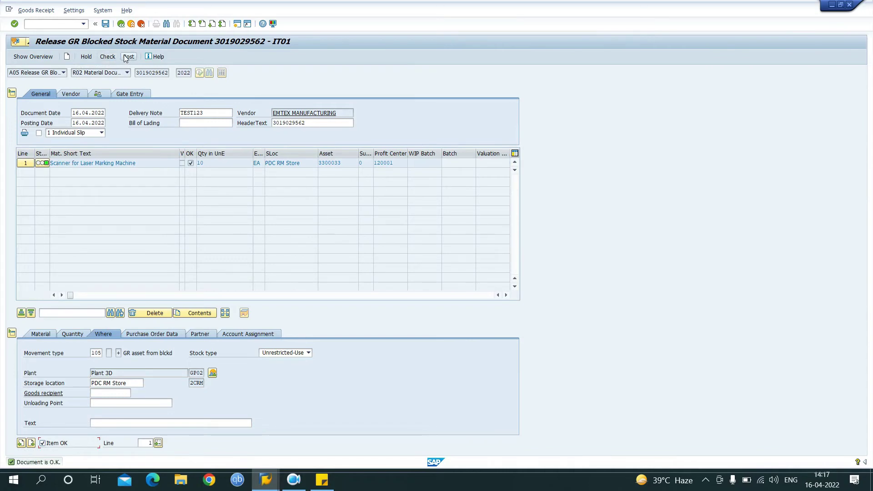
{"action": "left_click", "coordinate": [127, 57]}
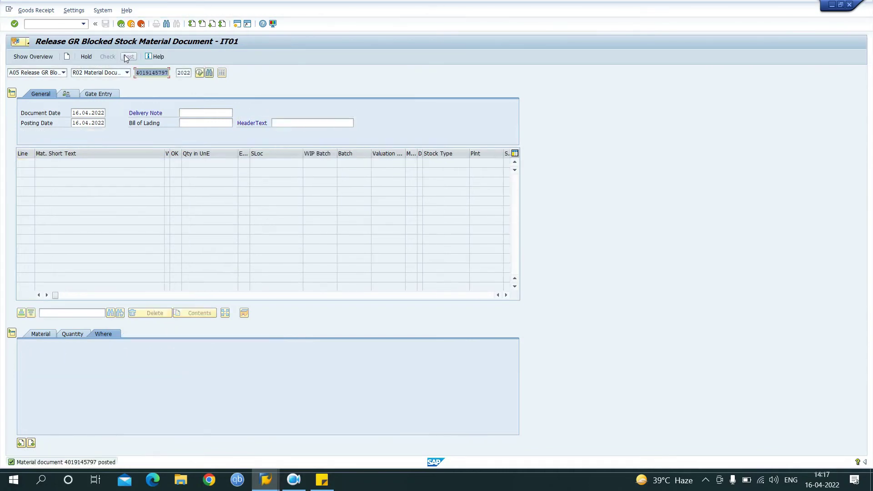
Open the details of the release posting message and copy the new material document number
{"action": "double_click", "coordinate": [83, 462]}
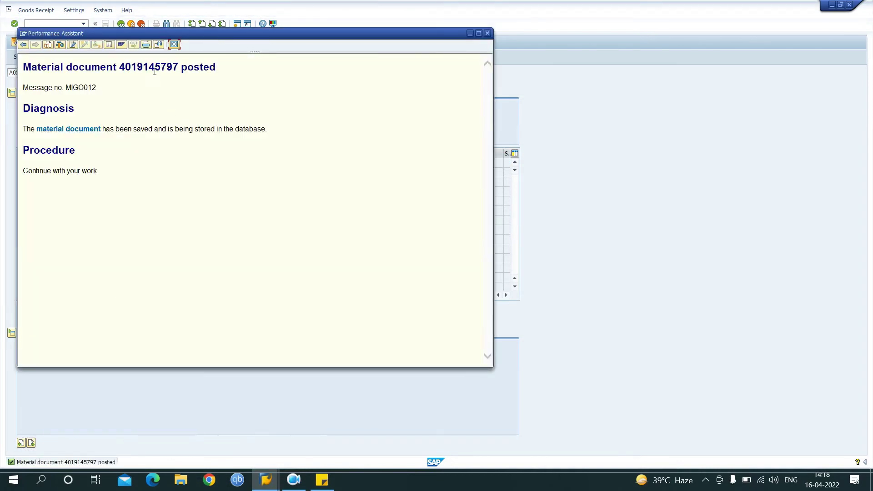
{"action": "double_click", "coordinate": [155, 69]}
{"action": "key", "text": "ctrl+c"}
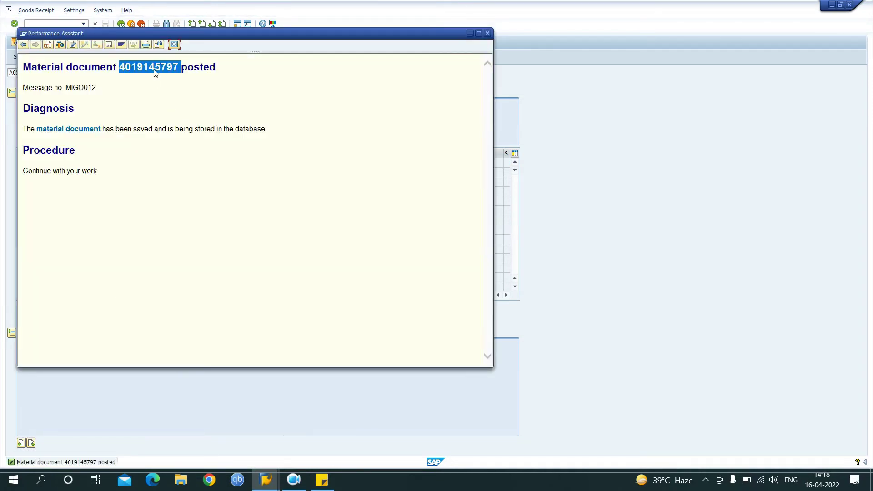
Add a "105:-" line with the copied material document number to the sticky note, and close SAP's message details
{"action": "left_click", "coordinate": [322, 480]}
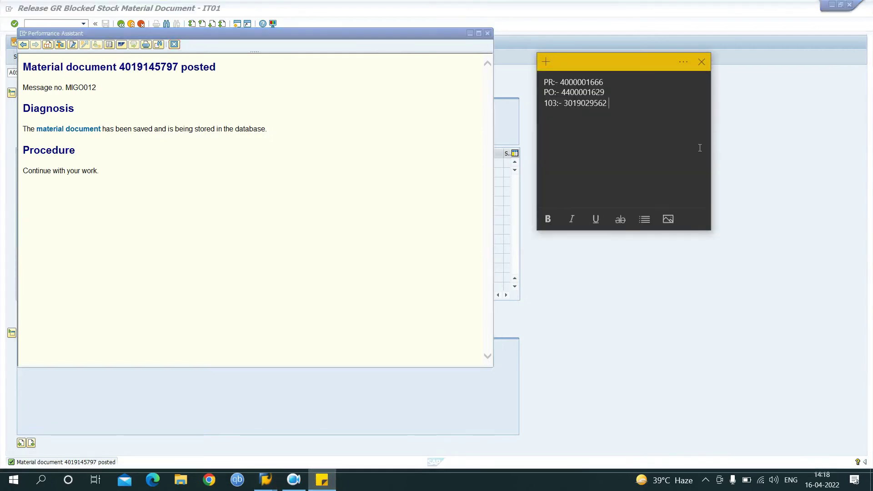
{"action": "type", "text": "105:-"}
{"action": "key", "text": "ctrl+v"}
{"action": "left_click", "coordinate": [175, 45]}
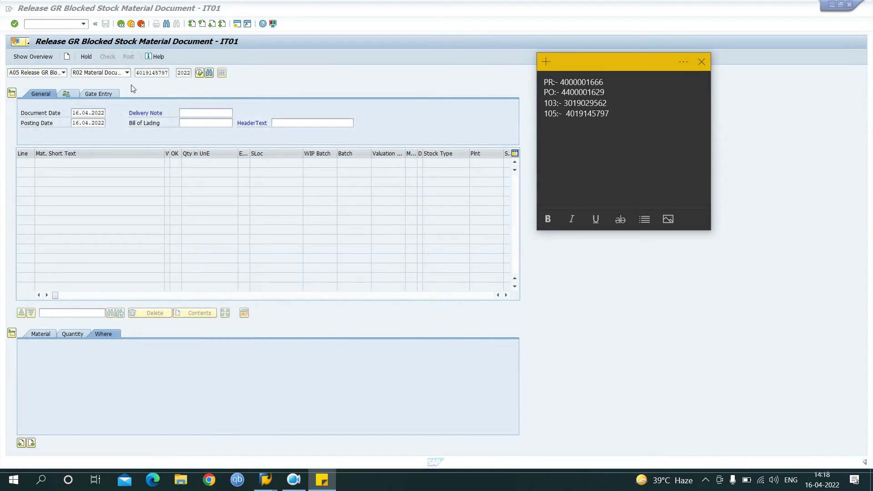
Display the posted 105 material document and look up its FI documents from the document info
{"action": "left_click", "coordinate": [64, 74]}
{"action": "left_click", "coordinate": [64, 75]}
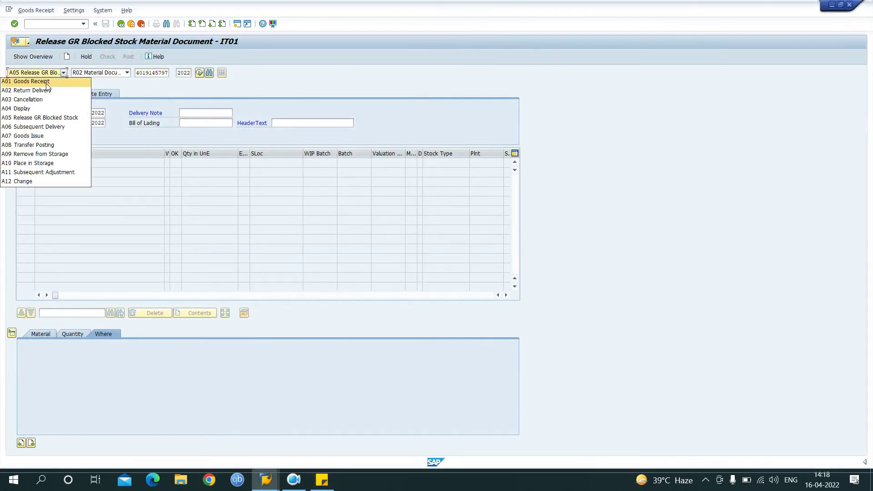
{"action": "left_click", "coordinate": [36, 107]}
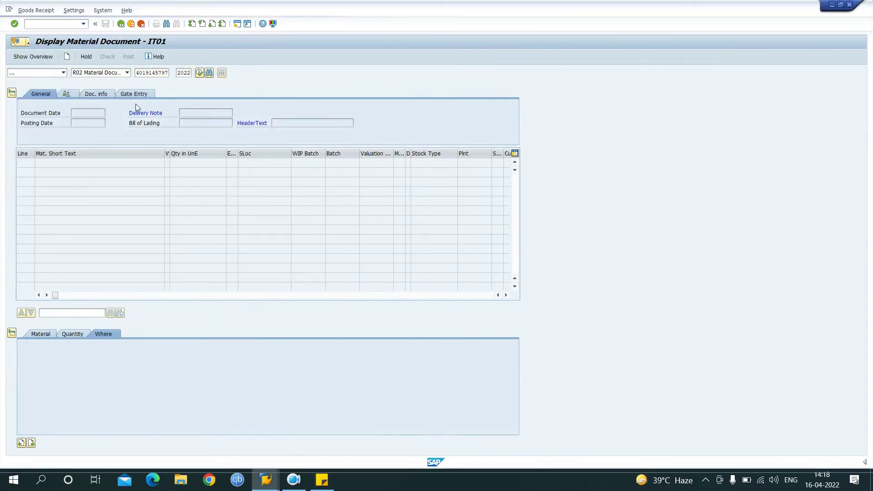
{"action": "key", "text": "Return"}
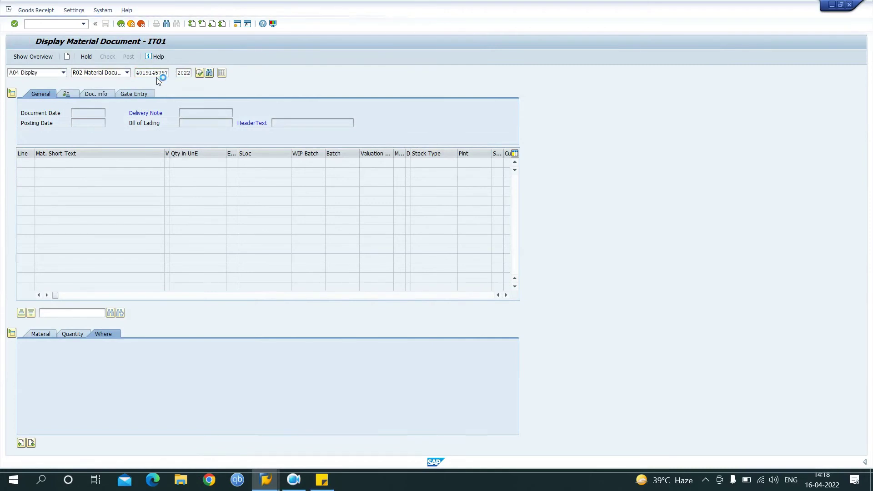
{"action": "left_click", "coordinate": [137, 94]}
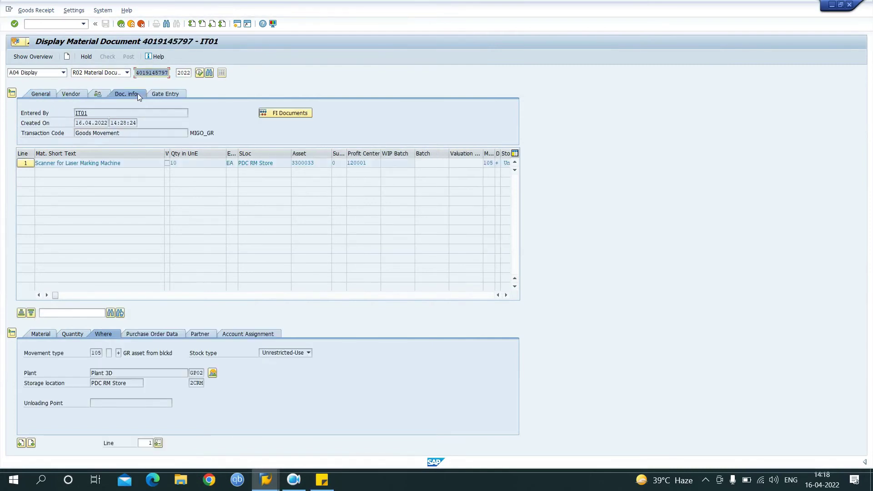
{"action": "left_click", "coordinate": [269, 112]}
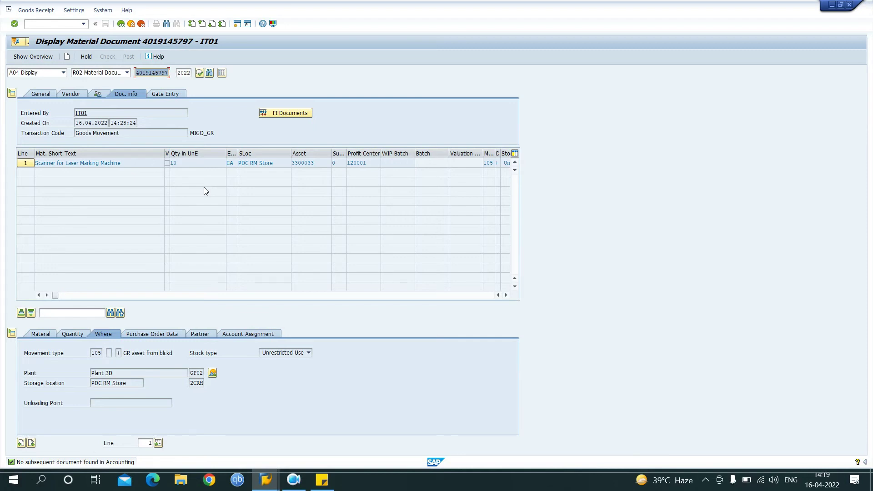
Switch to the incoming invoice entry and load the items of the purchase order noted on the sticky note
{"action": "left_click", "coordinate": [46, 24]}
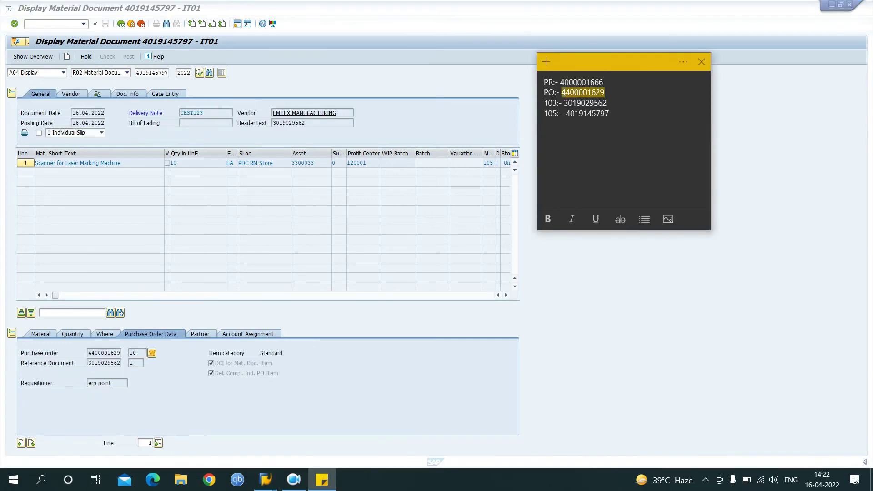
{"action": "left_click", "coordinate": [266, 479]}
{"action": "left_click", "coordinate": [293, 458]}
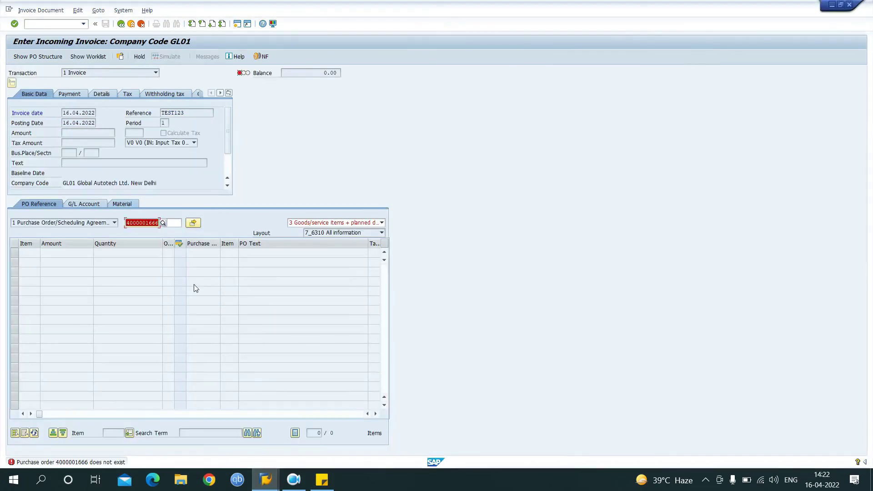
{"action": "key", "text": "ctrl+v"}
{"action": "key", "text": "Return"}
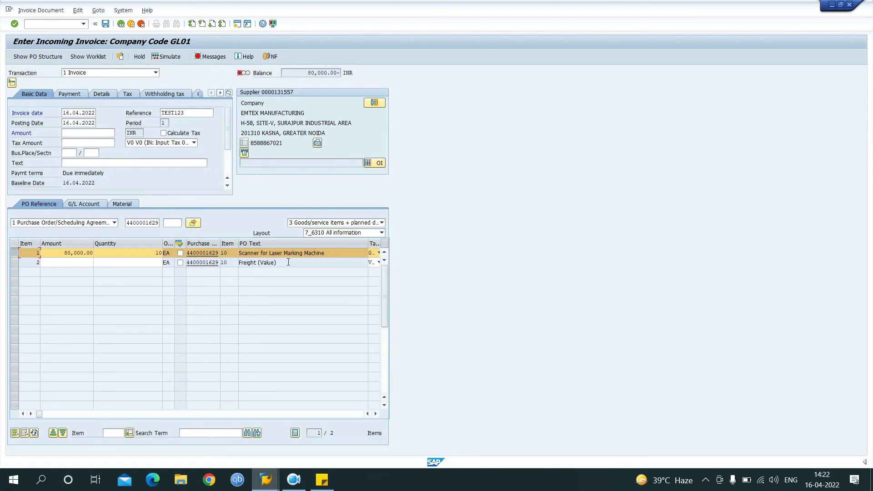
Check the scanner item's tax code, set the invoice's tax code to G6 (IGST 18%) and acknowledge the down payment information
{"action": "left_click", "coordinate": [376, 414]}
{"action": "left_click", "coordinate": [376, 414]}
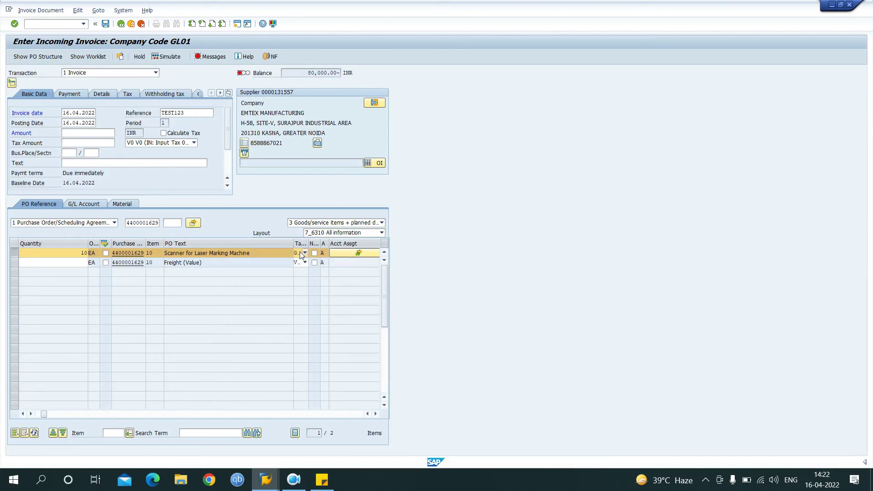
{"action": "left_click", "coordinate": [176, 143]}
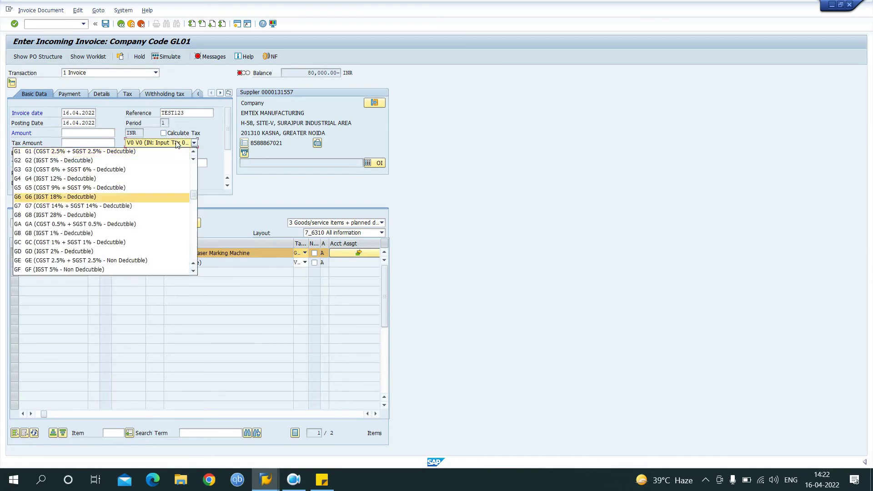
{"action": "key", "text": "Return"}
{"action": "key", "text": "Return"}
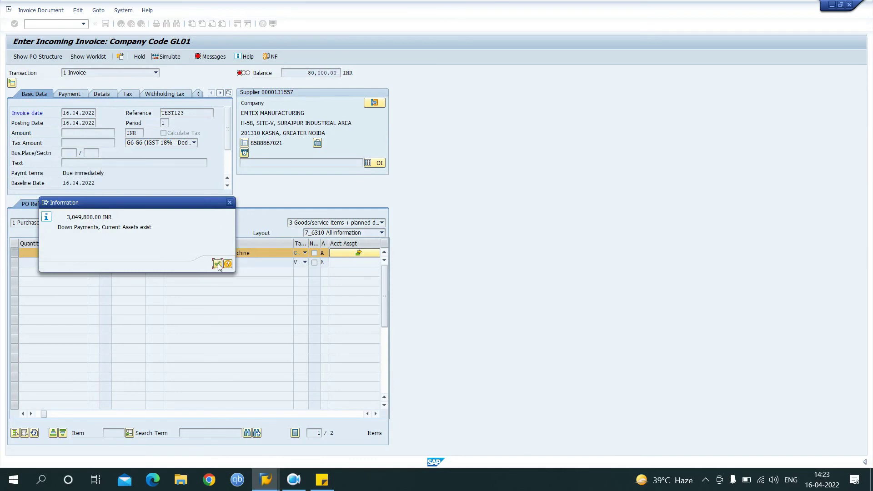
{"action": "left_click", "coordinate": [218, 266]}
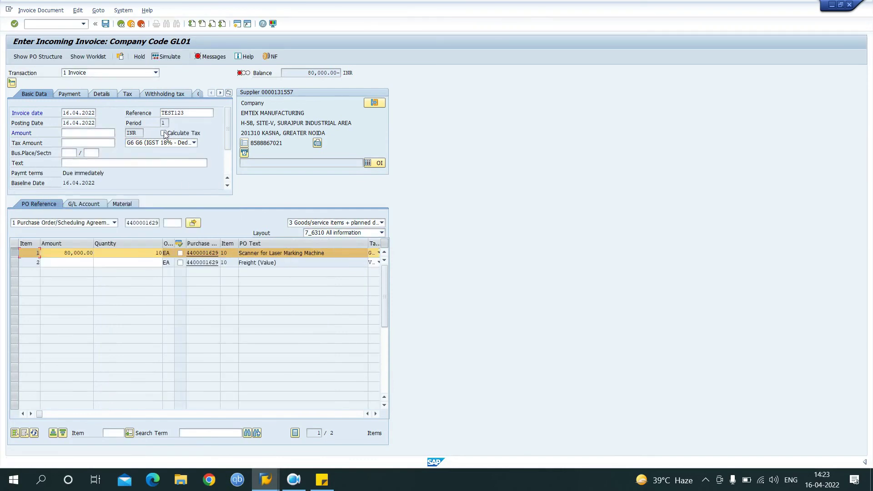
Turn on Calculate Tax and copy the balance into the invoice amount as 94,400.00 INR
{"action": "left_click", "coordinate": [163, 133]}
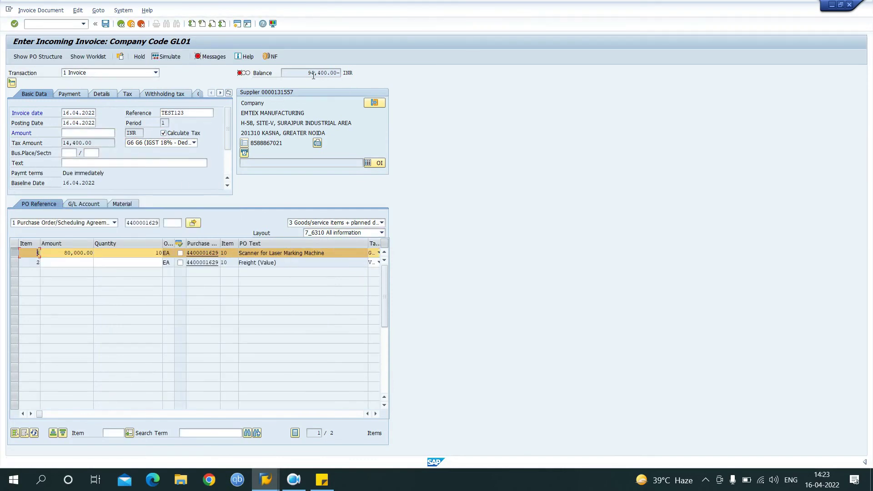
{"action": "left_click_drag", "start_coordinate": [308, 73], "coordinate": [339, 73]}
{"action": "key", "text": "ctrl+c"}
{"action": "left_click", "coordinate": [339, 73]}
{"action": "left_click", "coordinate": [83, 134]}
{"action": "key", "text": "ctrl+v"}
{"action": "key", "text": "Return"}
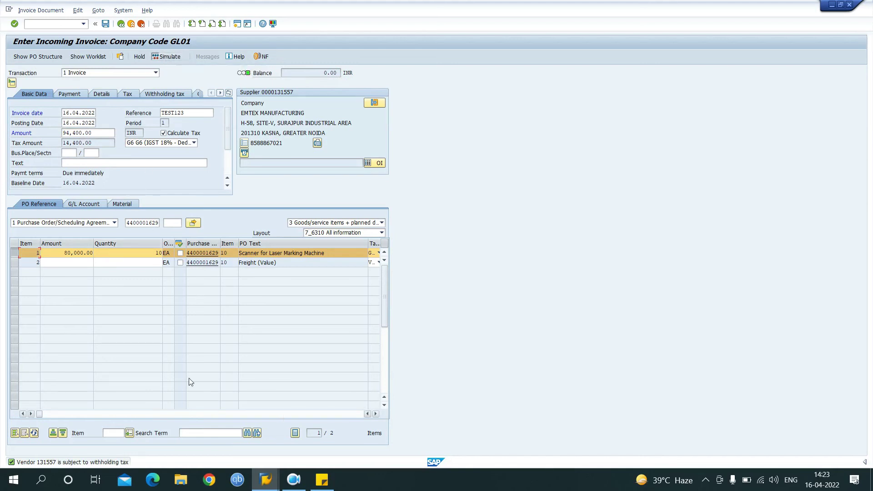
Simulate the invoice document, review its account postings and close the simulation without posting
{"action": "left_click", "coordinate": [168, 59]}
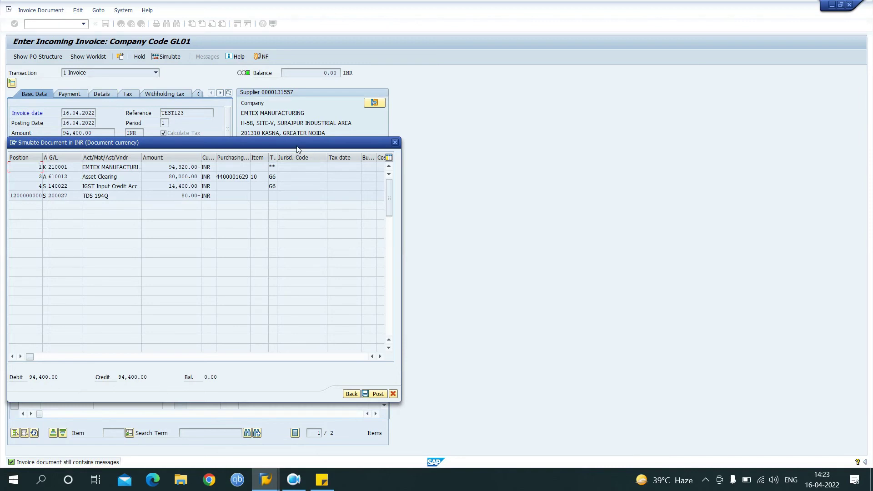
{"action": "left_click_drag", "start_coordinate": [297, 147], "coordinate": [565, 147]}
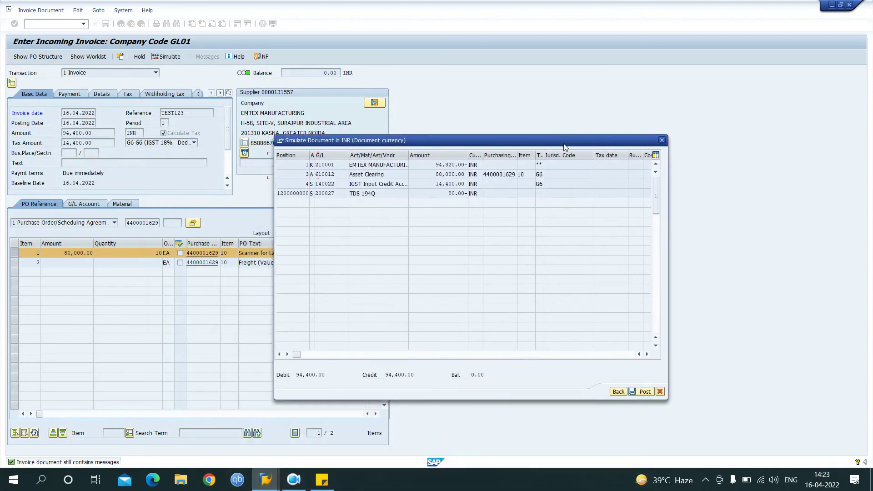
{"action": "left_click", "coordinate": [660, 392]}
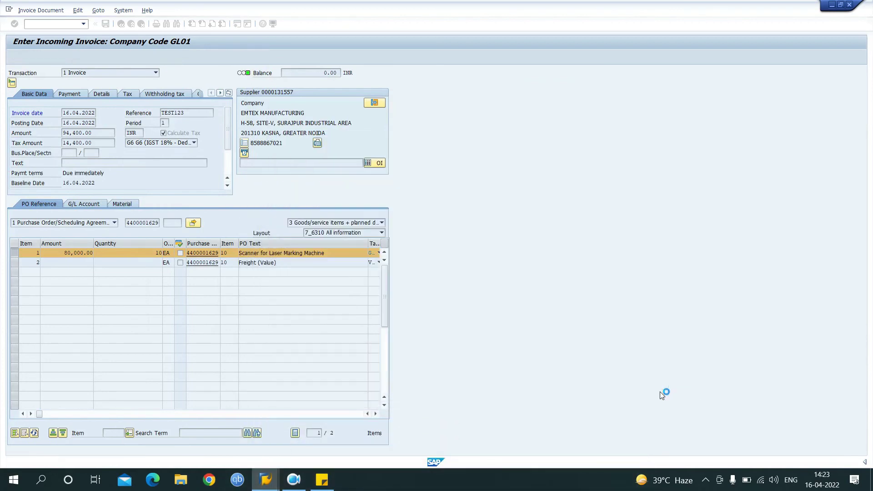
Switch to the displayed 105 material document and open its linked Capex purchase order
{"action": "mouse_move", "coordinate": [267, 486]}
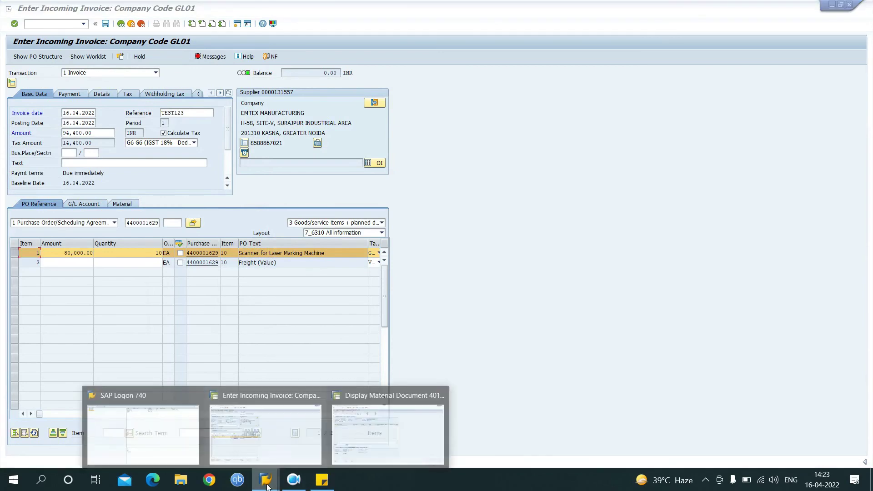
{"action": "left_click", "coordinate": [347, 436]}
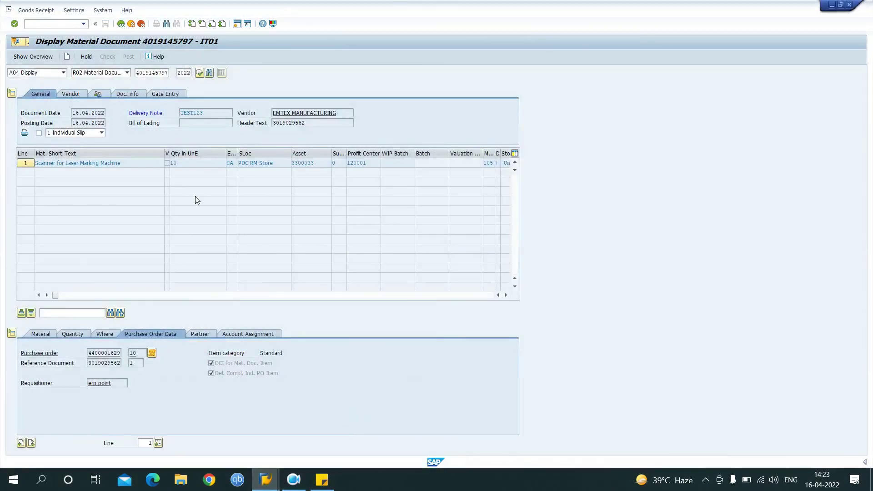
{"action": "double_click", "coordinate": [106, 353]}
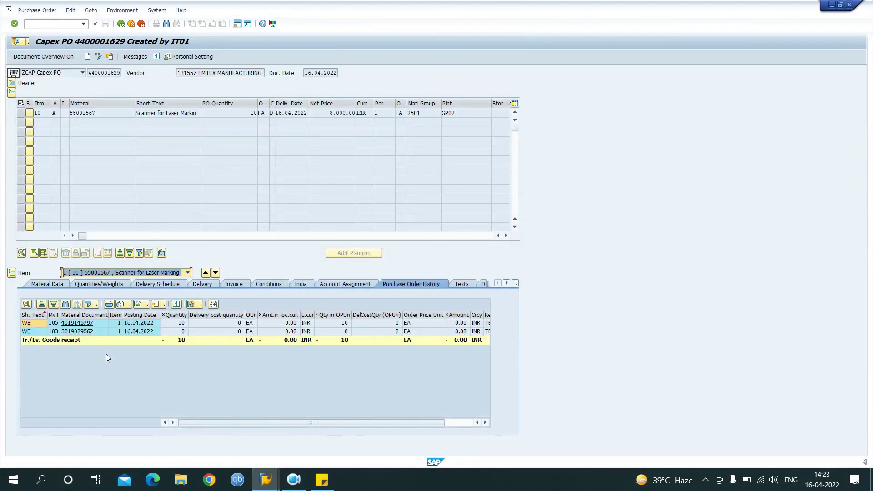
Review the scanner item's pricing conditions in the Capex purchase order down to the Freight (Value) condition
{"action": "left_click", "coordinate": [269, 285]}
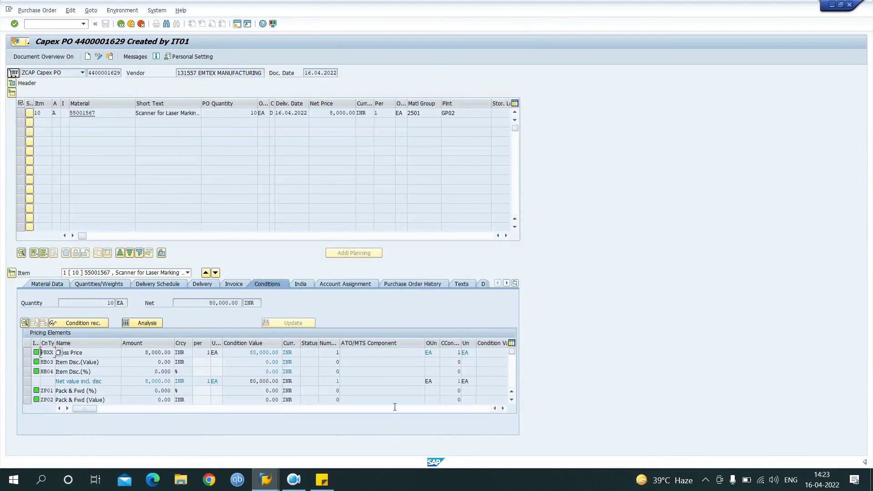
{"action": "left_click", "coordinate": [512, 400]}
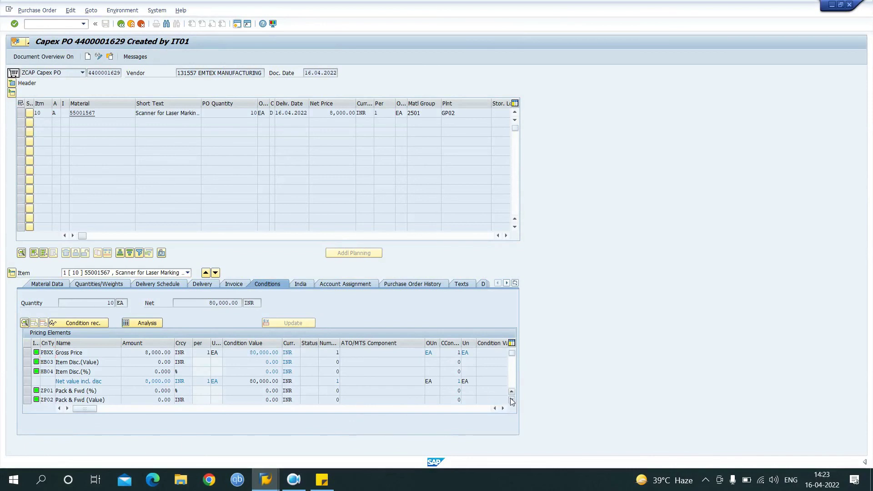
{"action": "left_click", "coordinate": [511, 400]}
{"action": "left_click", "coordinate": [512, 400]}
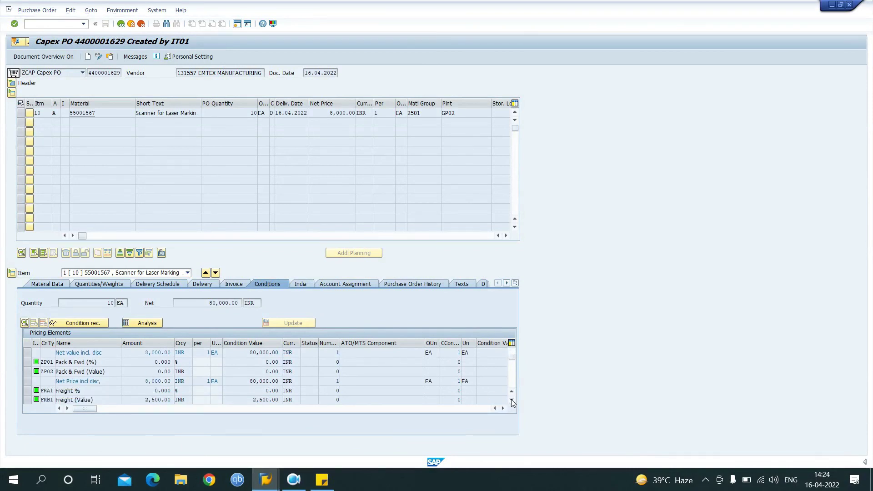
{"action": "left_click", "coordinate": [512, 400]}
{"action": "left_click", "coordinate": [512, 401]}
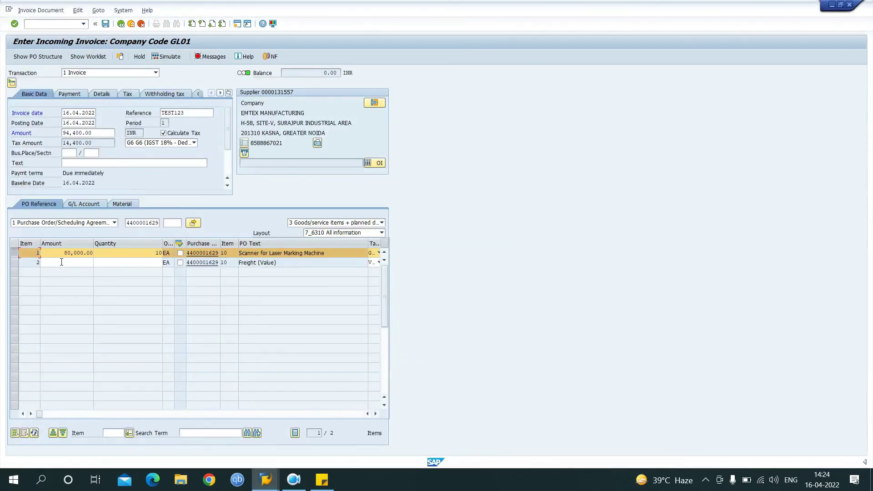
Enter an amount of 2,500 INR and a quantity of 10 EA for the invoice's Freight (Value) line
{"action": "left_click", "coordinate": [61, 262]}
{"action": "left_click", "coordinate": [119, 266]}
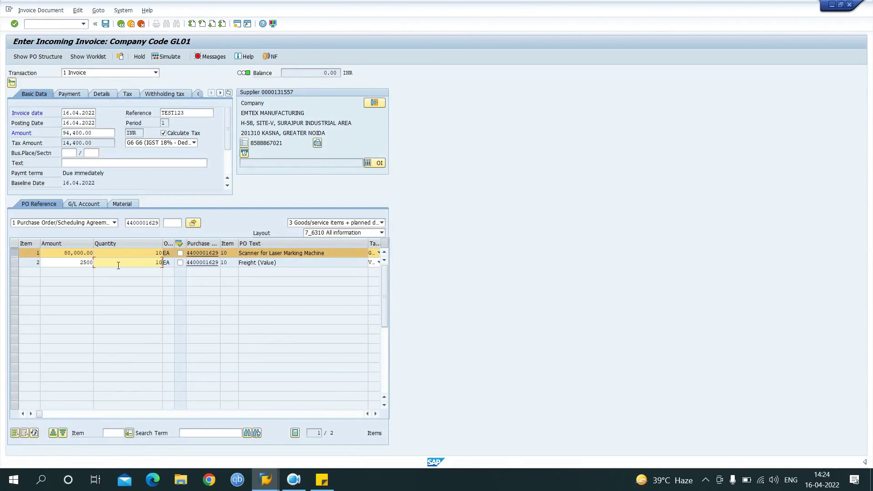
{"action": "key", "text": "Return"}
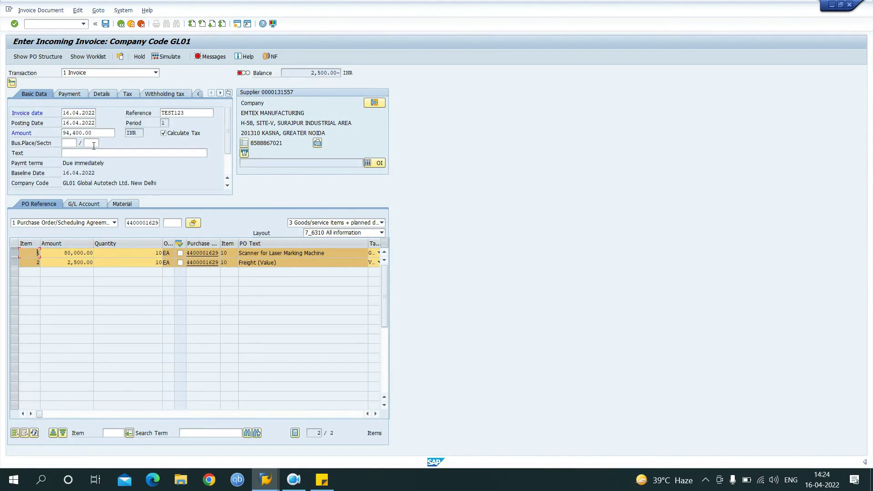
Replace the invoice amount with the copied balance of 96,900.00 INR and set both business place and section to GL01
{"action": "left_click", "coordinate": [99, 134]}
{"action": "key", "text": "BackSpace"}
{"action": "key", "text": "BackSpace"}
{"action": "key", "text": "BackSpace"}
{"action": "key", "text": "BackSpace"}
{"action": "key", "text": "BackSpace"}
{"action": "key", "text": "BackSpace"}
{"action": "key", "text": "BackSpace"}
{"action": "key", "text": "BackSpace"}
{"action": "key", "text": "Return"}
{"action": "left_click_drag", "start_coordinate": [309, 72], "coordinate": [339, 73]}
{"action": "key", "text": "ctrl+c"}
{"action": "left_click", "coordinate": [82, 132]}
{"action": "key", "text": "ctrl+v"}
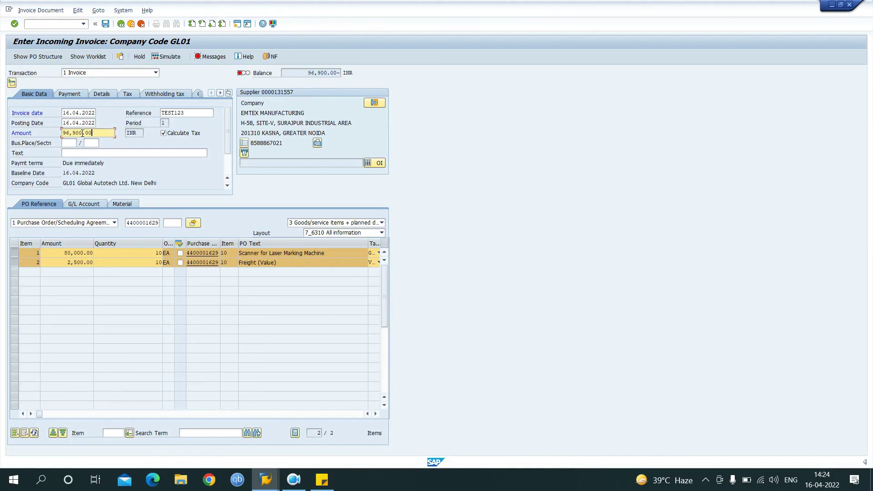
{"action": "key", "text": "Return"}
{"action": "left_click", "coordinate": [69, 142]}
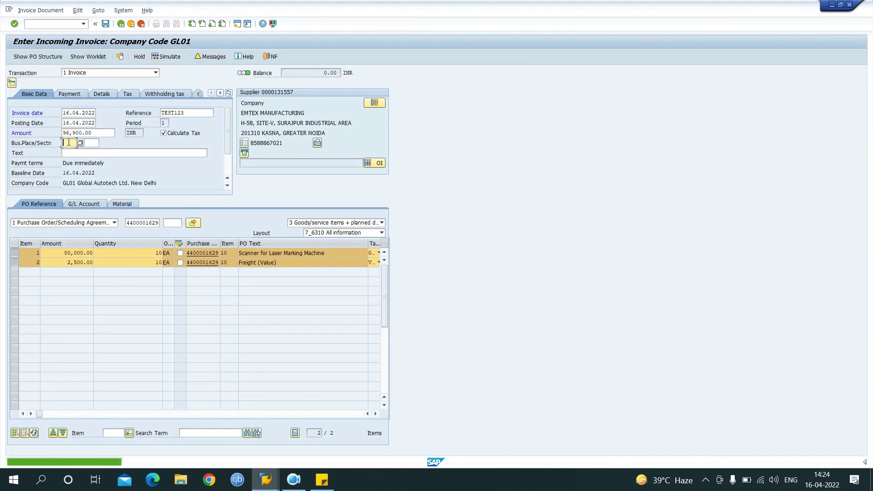
{"action": "key", "text": "Return"}
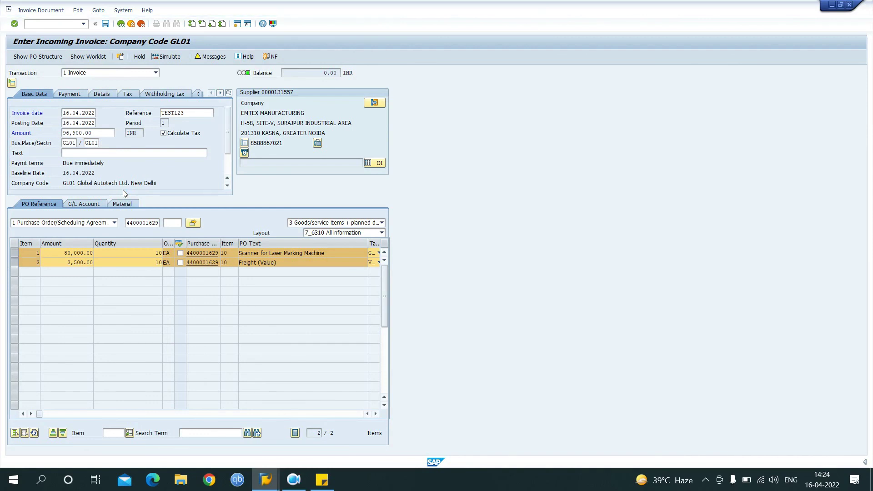
Simulate the invoice document and examine the account types of the vendor and asset clearing lines and the GST and freight posting amounts
{"action": "left_click", "coordinate": [179, 55]}
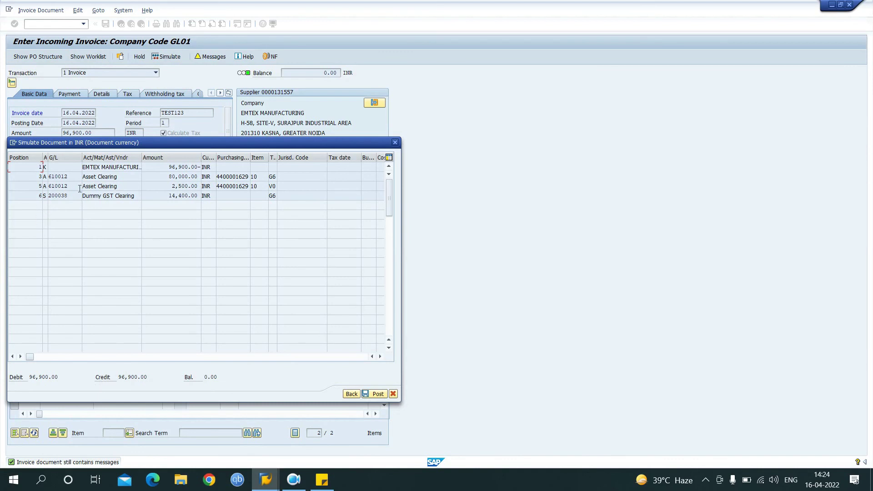
{"action": "left_click", "coordinate": [45, 166]}
{"action": "left_click", "coordinate": [51, 167]}
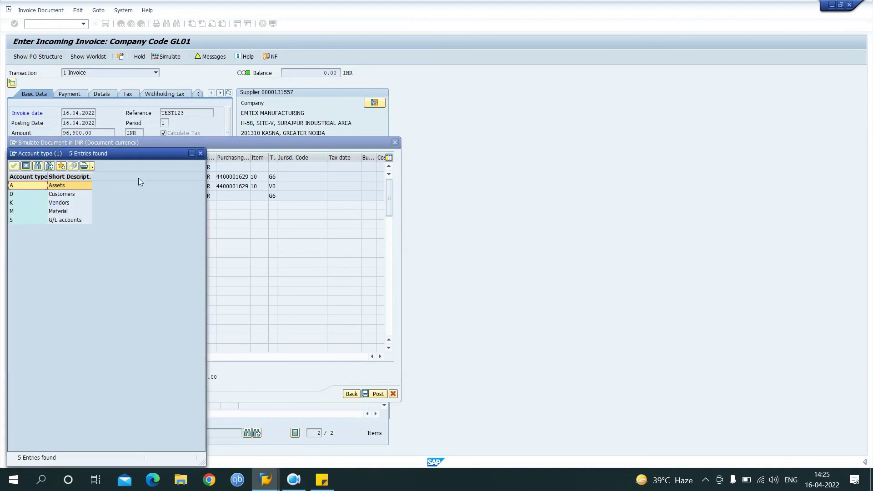
{"action": "left_click", "coordinate": [200, 153]}
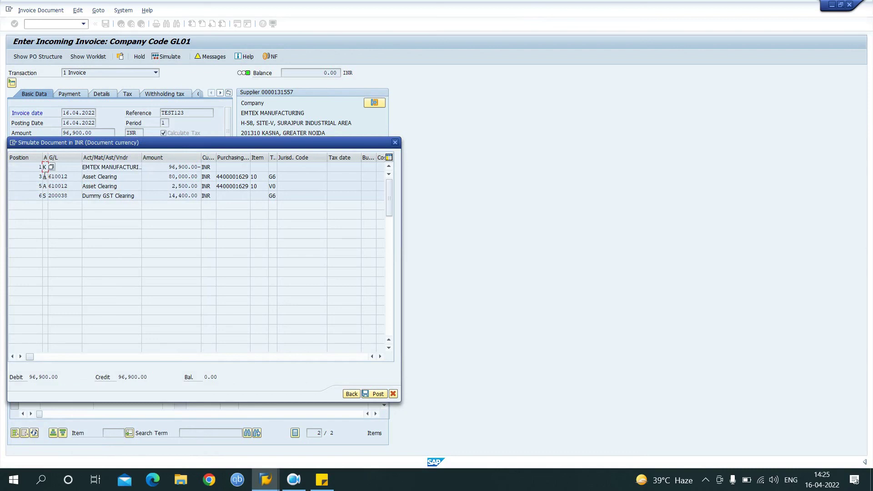
{"action": "left_click", "coordinate": [44, 177]}
{"action": "left_click", "coordinate": [53, 178]}
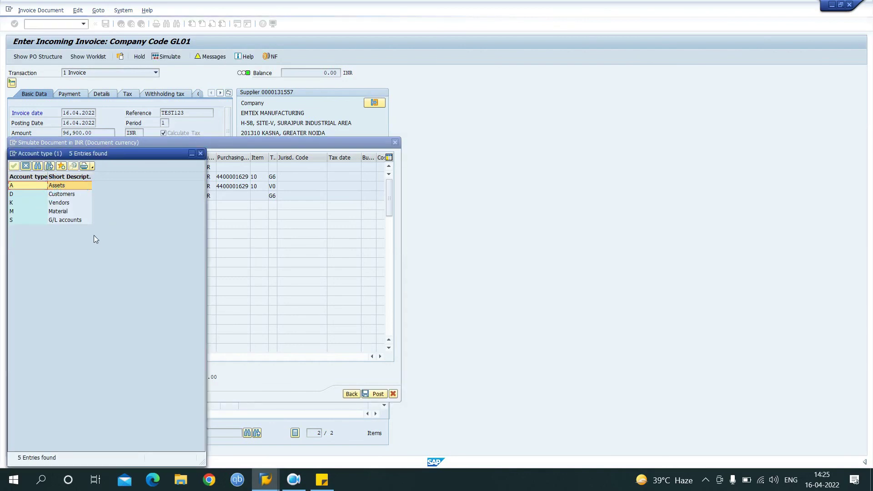
{"action": "left_click", "coordinate": [200, 153]}
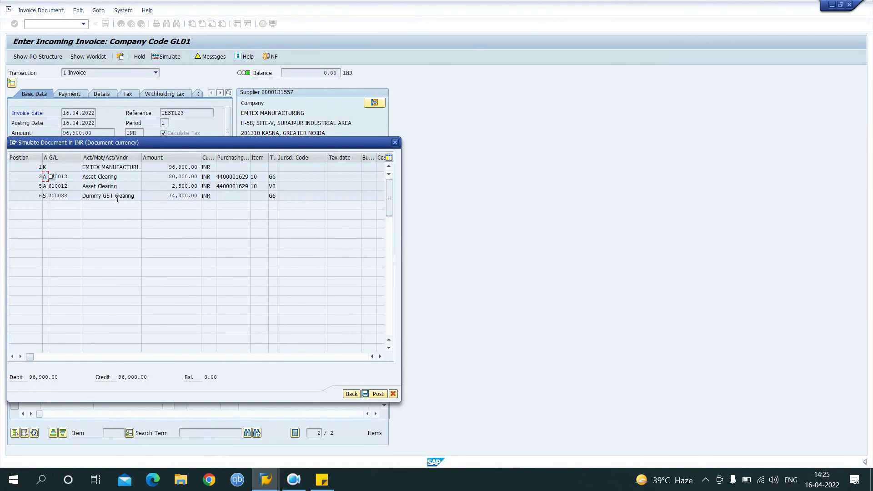
{"action": "left_click", "coordinate": [168, 197]}
{"action": "left_click_drag", "start_coordinate": [170, 185], "coordinate": [201, 186]}
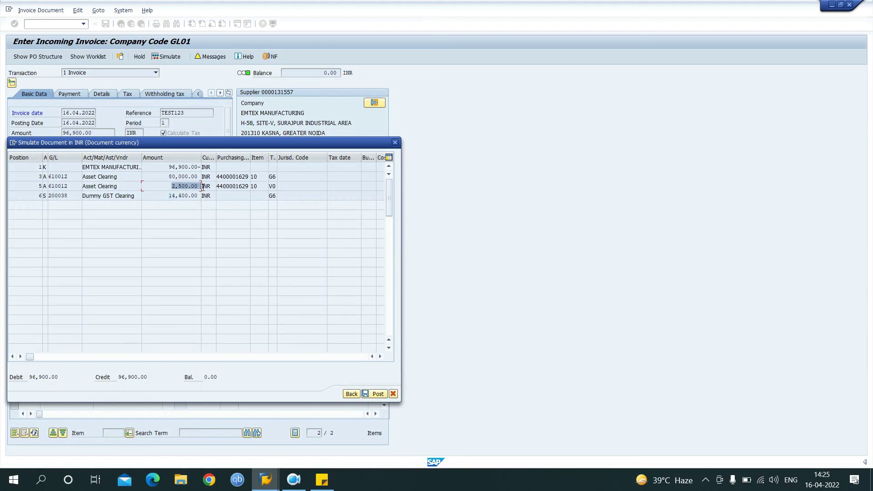